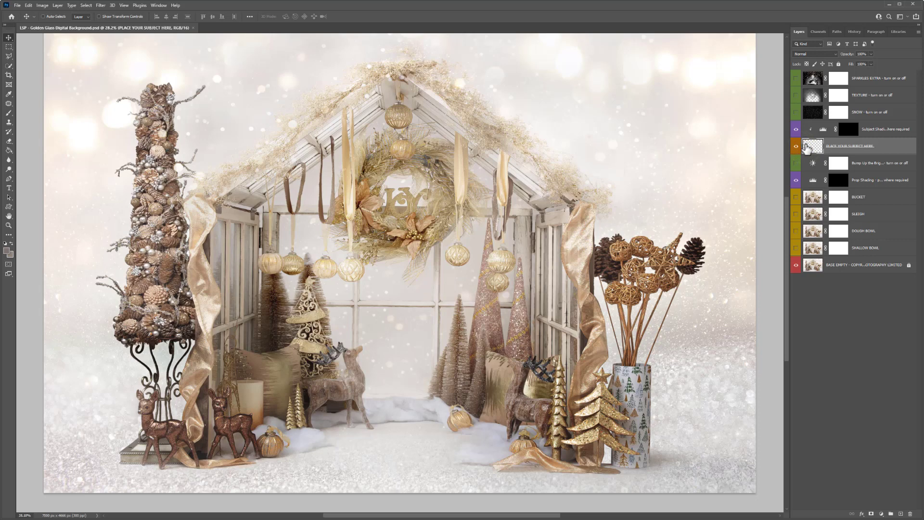
Preview the bucket, sleigh, dough bowl and shallow bowl prop layers on the backdrop one at a time, leaving them all hidden
left_click(795, 197)
left_click(796, 196)
left_click(796, 214)
left_click(796, 214)
left_click(796, 230)
left_click(796, 230)
left_click(796, 248)
left_click(796, 248)
left_click(795, 248)
left_click(796, 244)
left_click(796, 243)
left_click(796, 241)
left_click(796, 231)
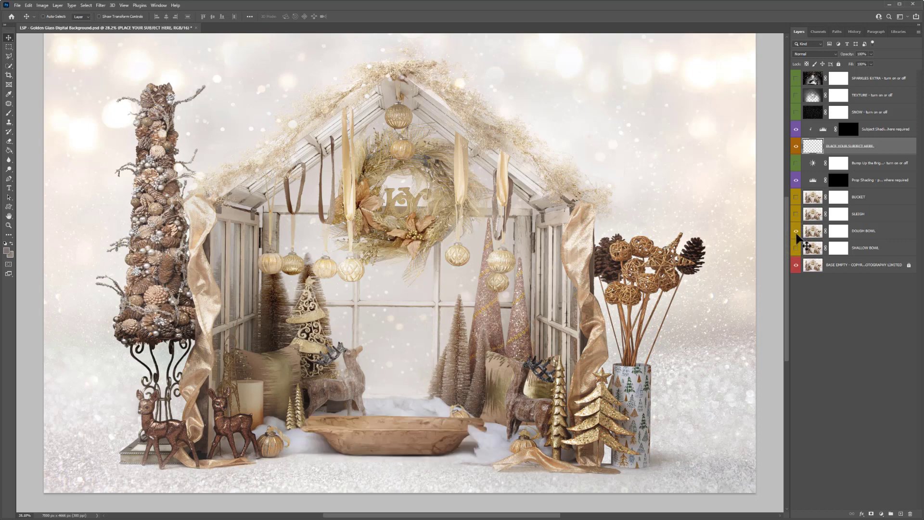
left_click(796, 231)
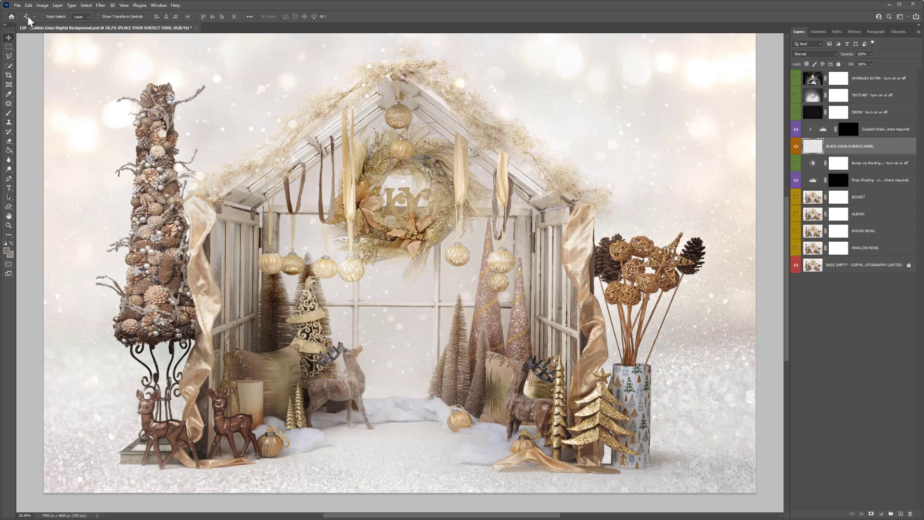
Place Poochy.jpg as an embedded image on the subject layer and flip it horizontally
left_click(17, 7)
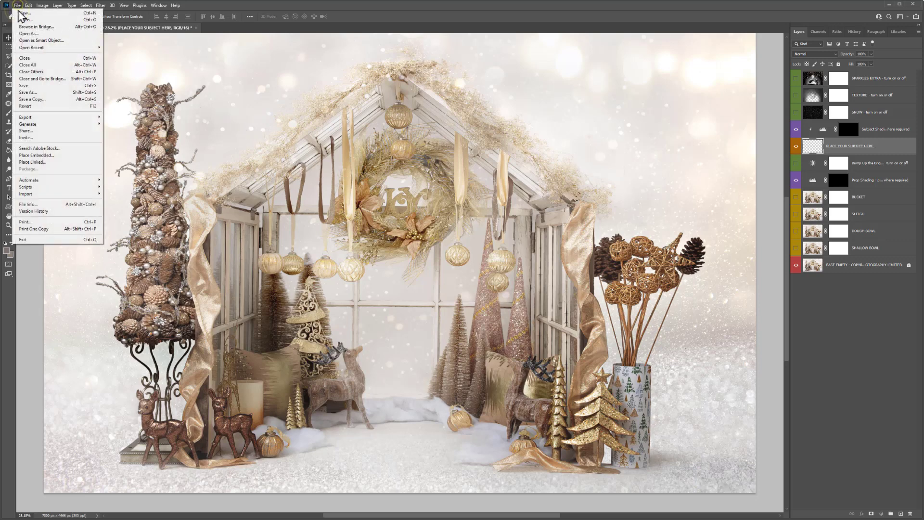
left_click(39, 156)
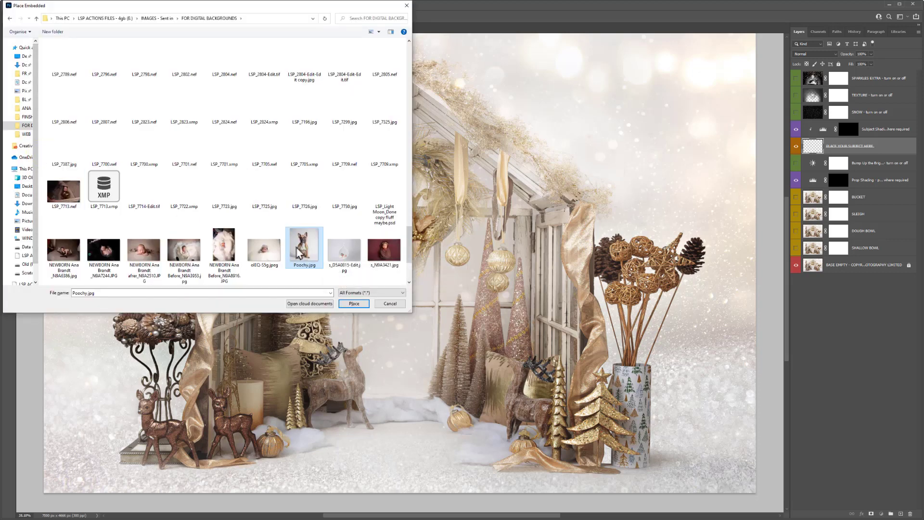
left_click(357, 303)
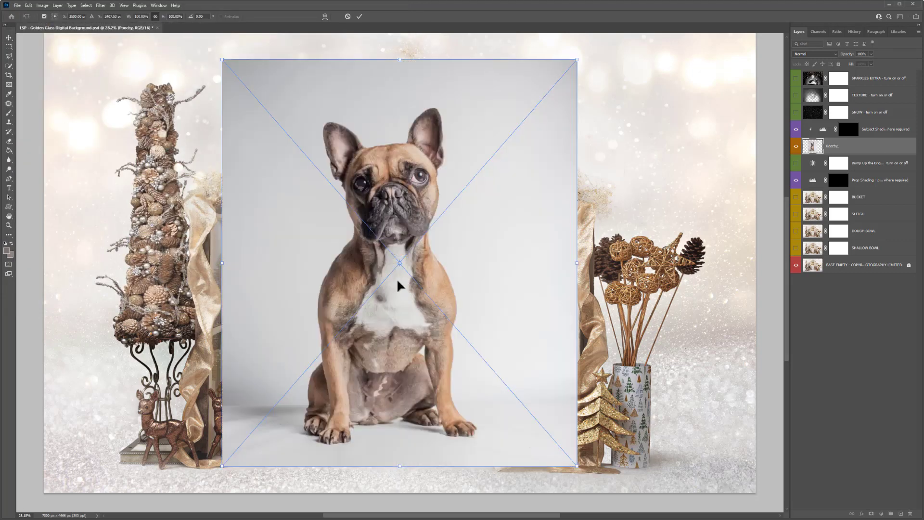
right_click(339, 186)
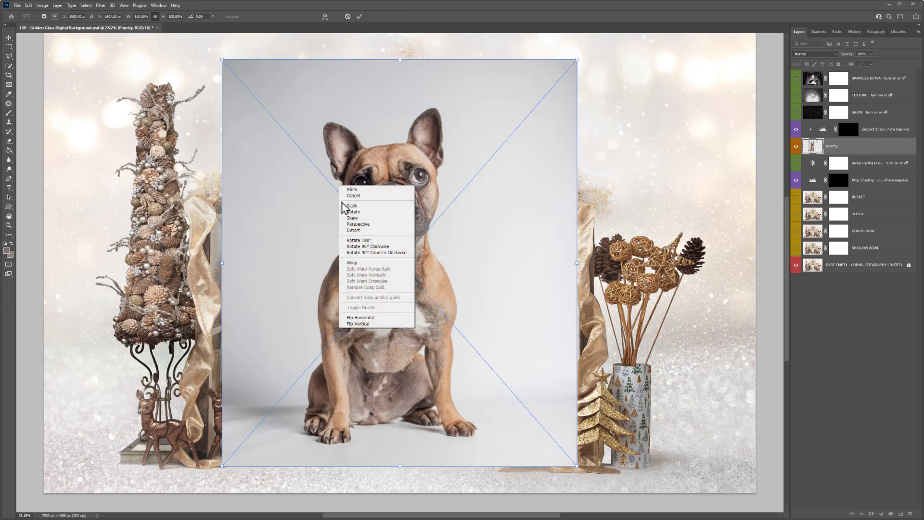
left_click(360, 317)
left_click_drag(377, 272, 360, 278)
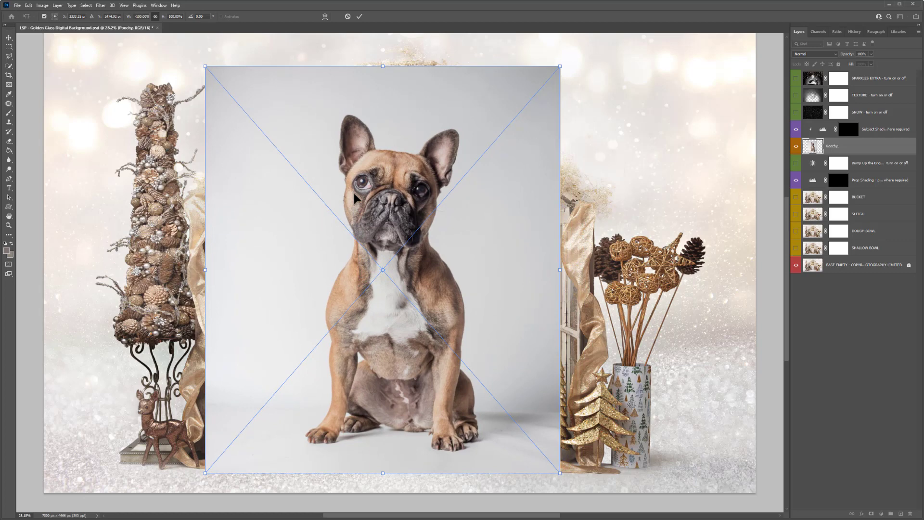
Scale the dog photo to about 57.5% and position it on the snow inside the glasshouse at lowered opacity, then restore 100% opacity
left_click_drag(866, 57, 855, 63)
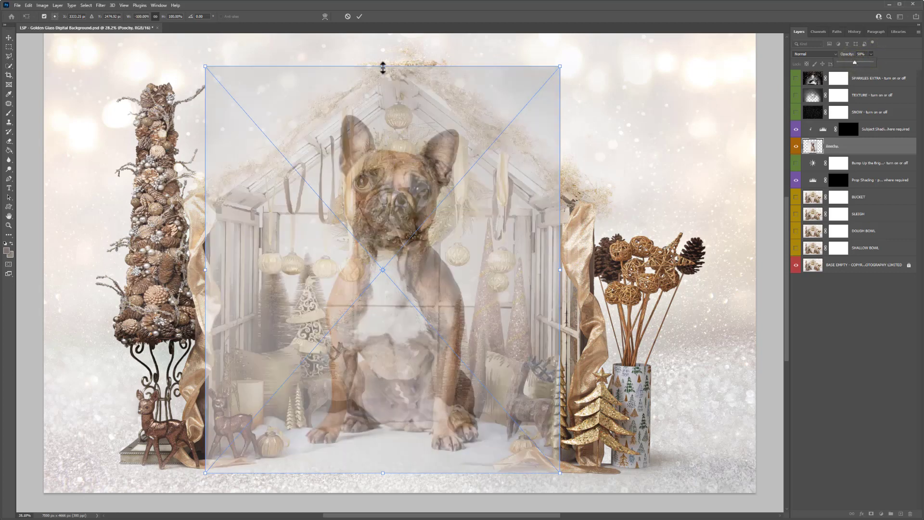
left_click_drag(383, 67, 380, 245)
left_click_drag(423, 312, 436, 313)
left_click_drag(426, 387, 396, 391)
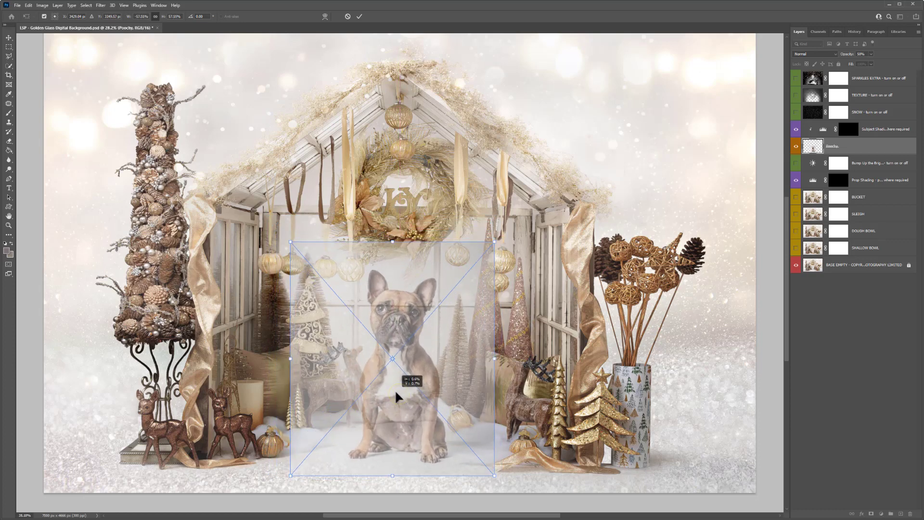
key("Return")
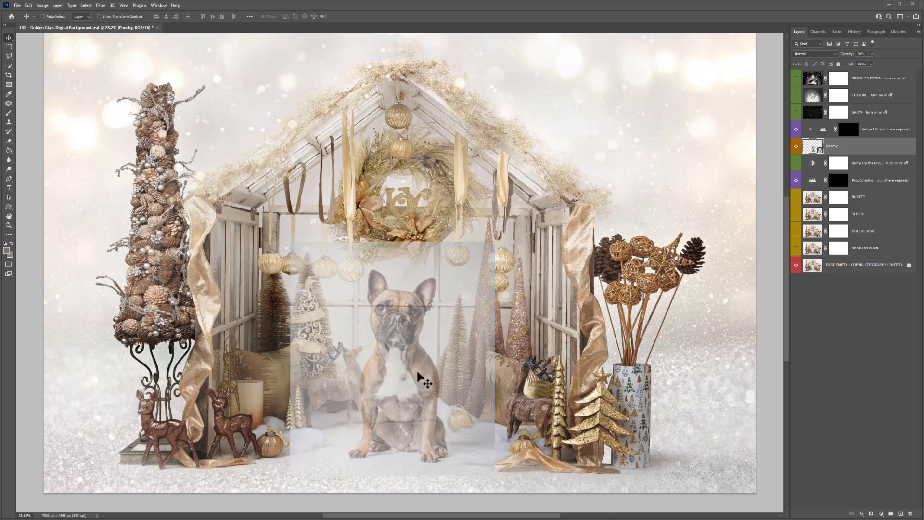
left_click(870, 54)
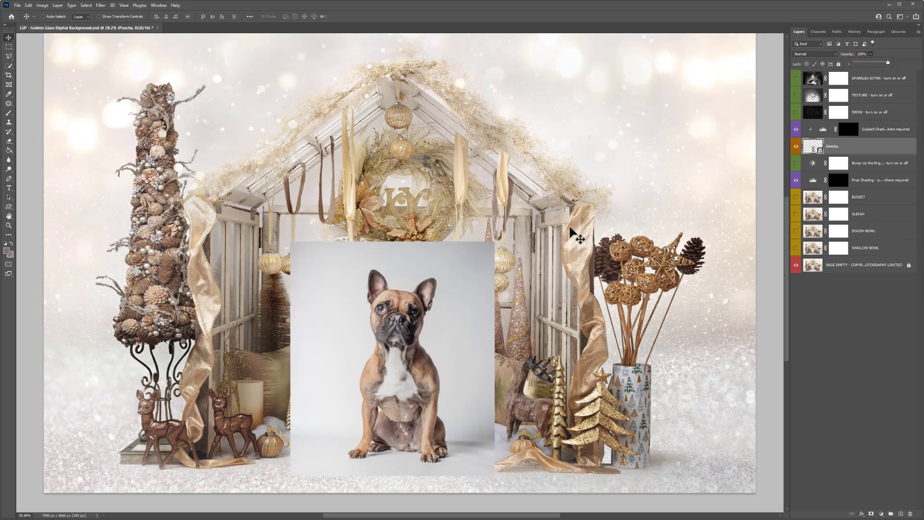
Add a layer mask to the dog photo layer and invert the mask to black
scroll(423, 310, "down", 2)
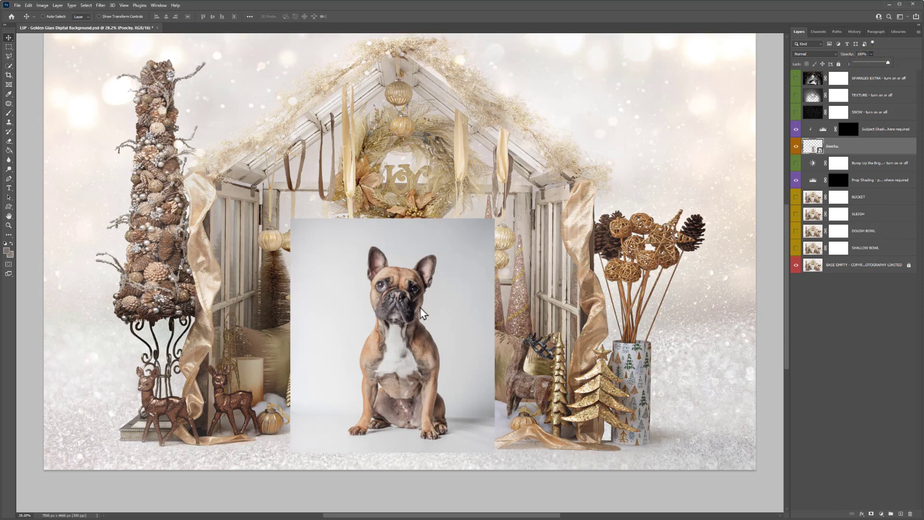
left_click(871, 514)
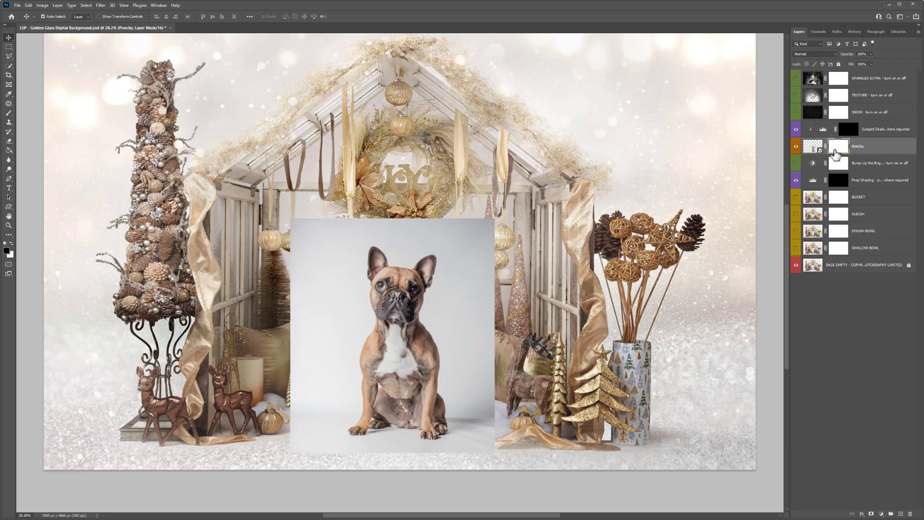
key("ctrl+i")
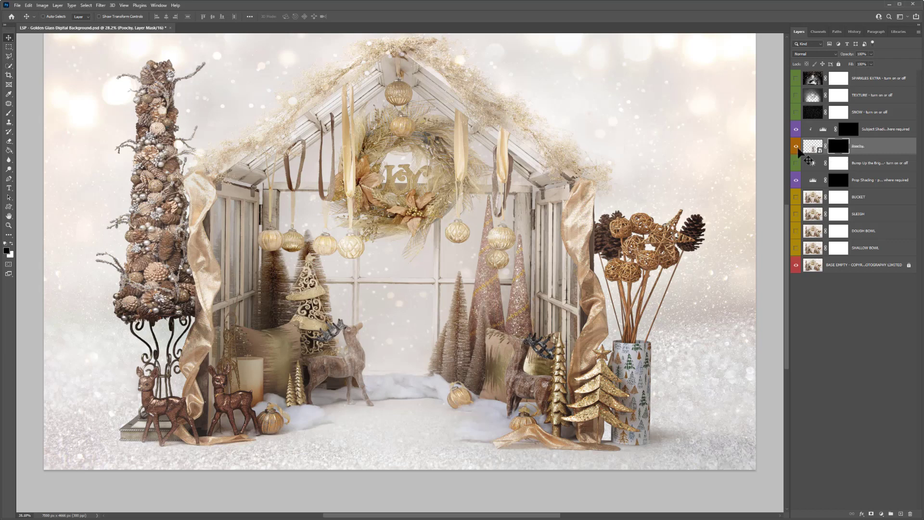
Set up a large, hard white brush with the flow raised to about 65% for painting on the mask
left_click(9, 115)
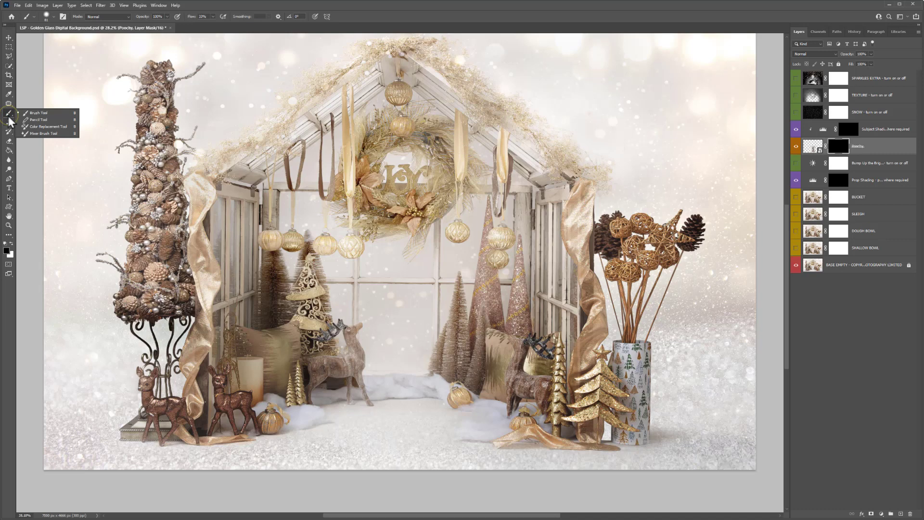
left_click(11, 243)
right_click(359, 235)
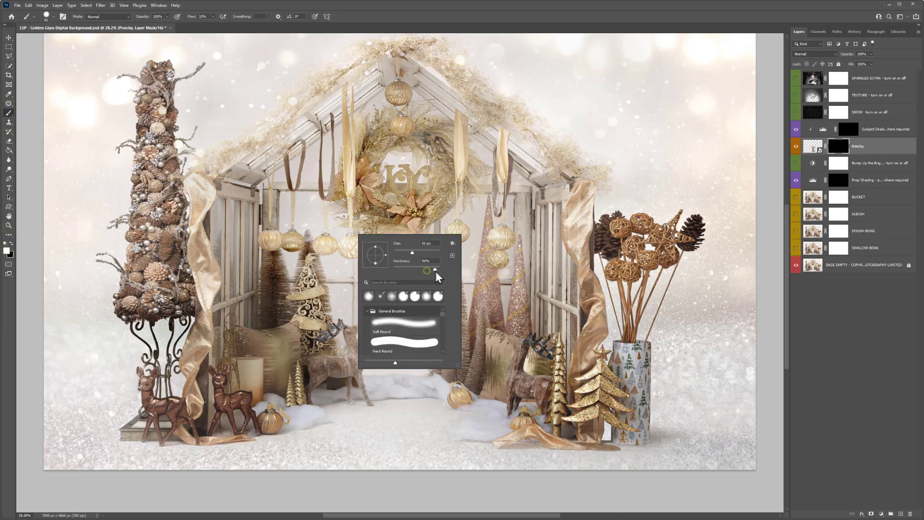
left_click(213, 16)
left_click_drag(218, 25, 226, 25)
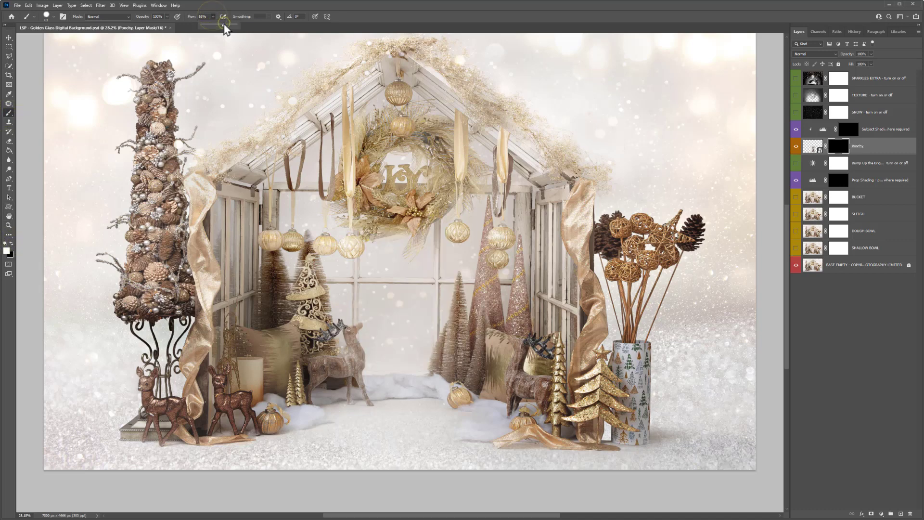
right_click(389, 307)
left_click(447, 324)
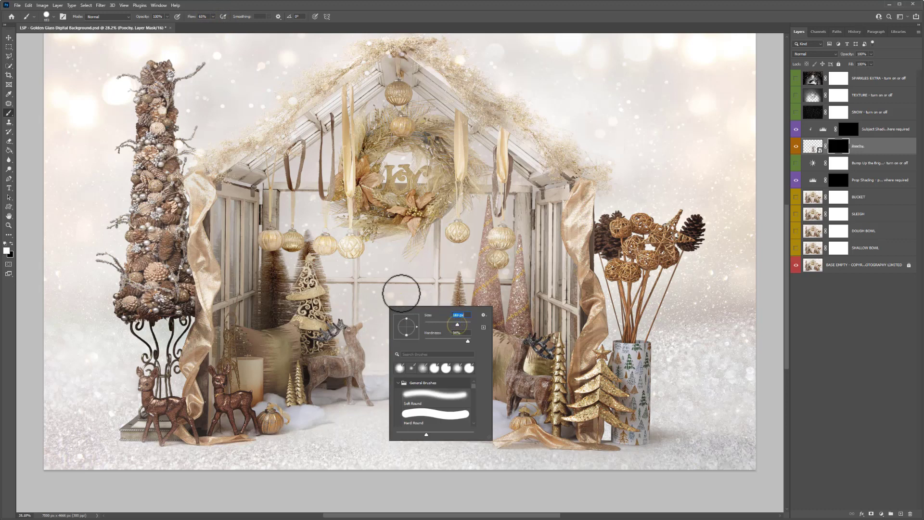
Try revealing the dog's face by painting white on the black mask, and undo the strokes
mouse_move(400, 293)
left_mouse_down()
mouse_move(421, 312)
mouse_move(419, 287)
mouse_move(400, 278)
mouse_move(378, 290)
mouse_move(388, 305)
left_mouse_up()
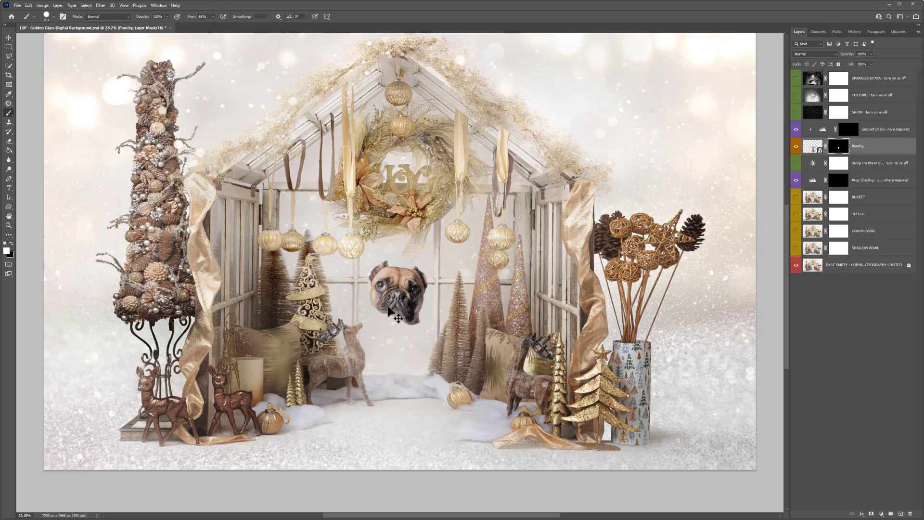
key("ctrl+z")
key("ctrl+z")
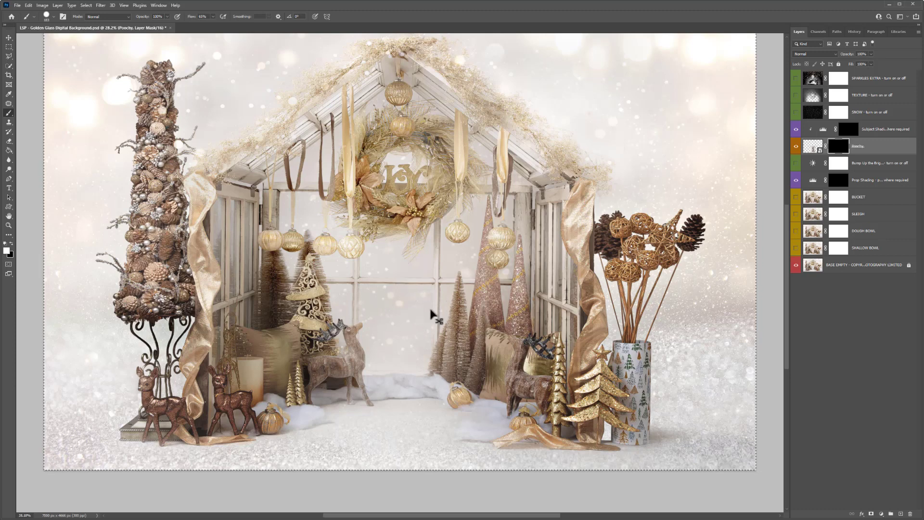
Fill the dog layer's entire mask with white and clear the selection
key("alt+BackSpace")
key("ctrl+d")
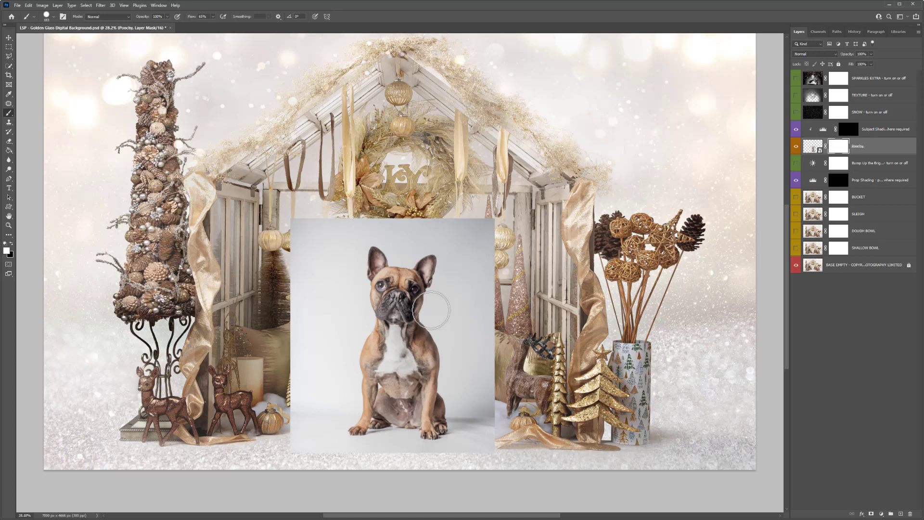
Select the dog with Select Subject and invert the selection to cover everything around it
key("w")
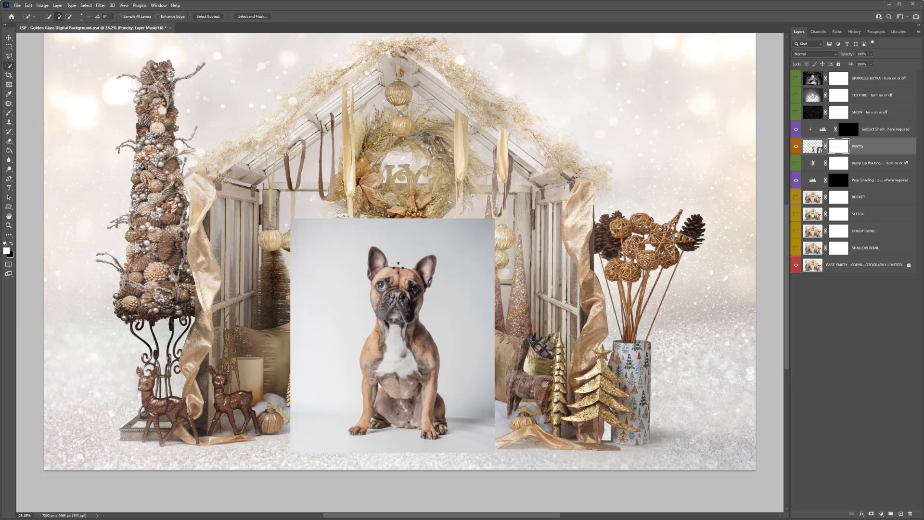
left_click(203, 16)
left_click(86, 6)
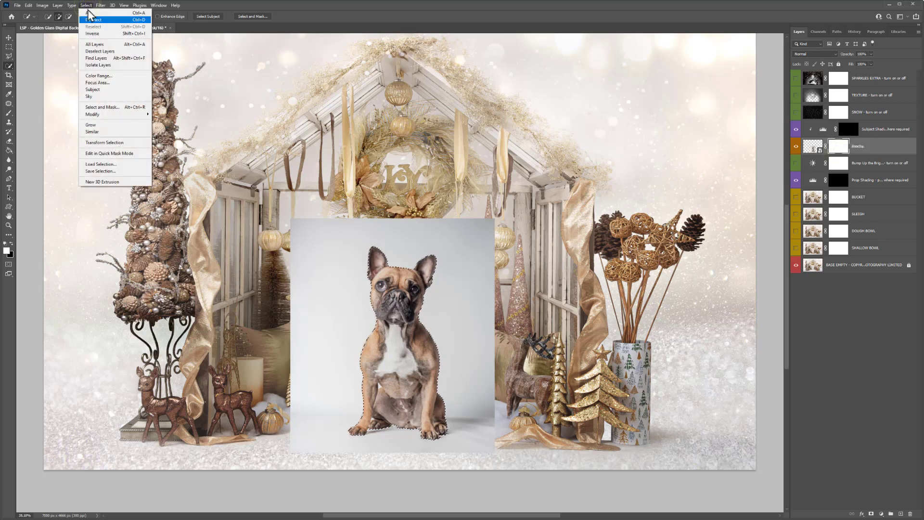
left_click(92, 35)
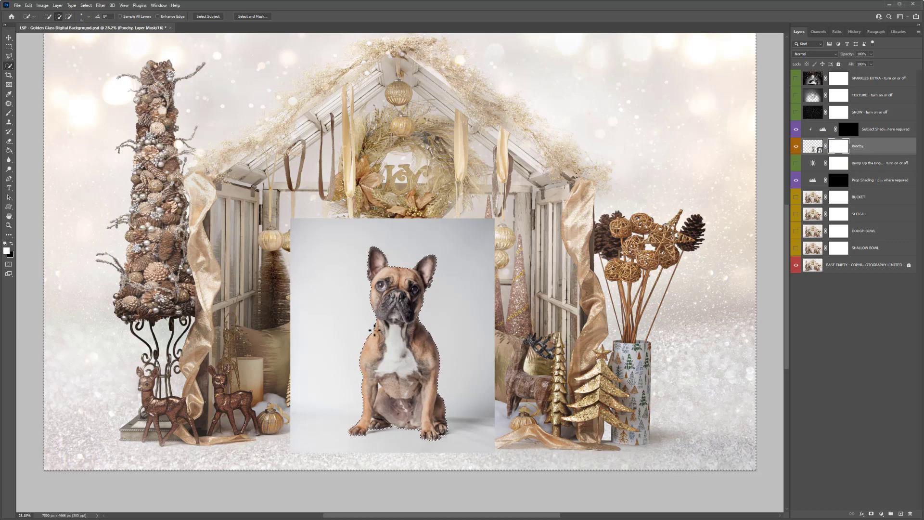
Paint black on the mask with a larger, slightly softer brush to hide the grey studio background around the dog, and deselect
left_click(9, 113)
key("x")
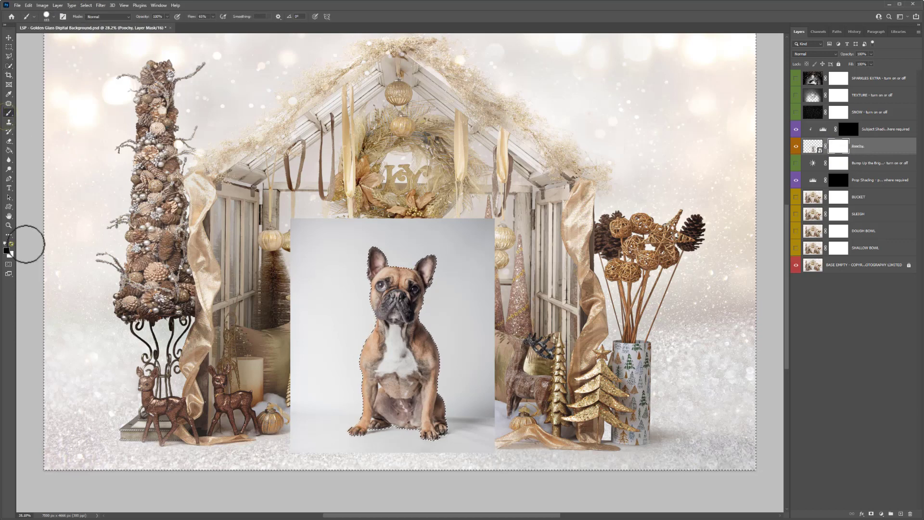
right_click(319, 250)
left_click(390, 264)
left_click(389, 279)
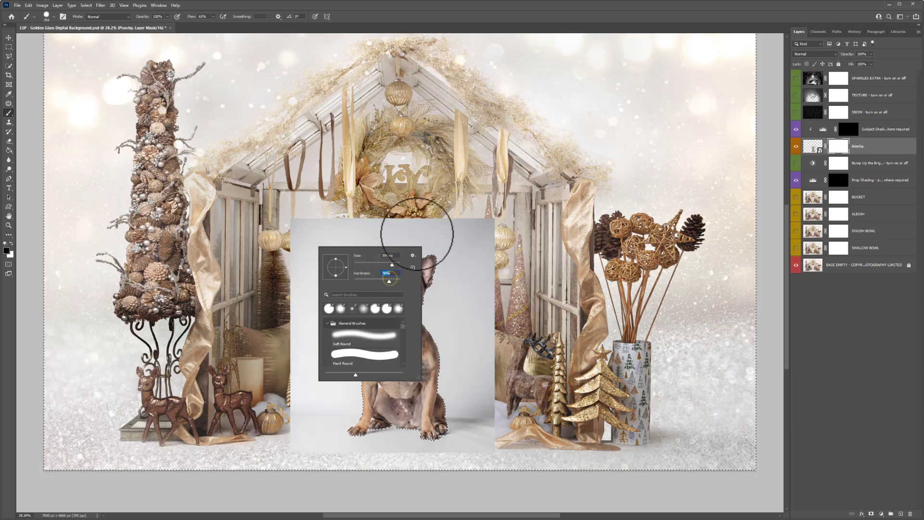
mouse_move(418, 236)
left_mouse_down()
mouse_move(300, 228)
mouse_move(485, 229)
mouse_move(295, 271)
mouse_move(512, 266)
mouse_move(263, 296)
mouse_move(494, 298)
mouse_move(246, 314)
mouse_move(487, 327)
mouse_move(235, 343)
mouse_move(454, 348)
mouse_move(219, 372)
mouse_move(494, 388)
mouse_move(311, 428)
mouse_move(461, 436)
mouse_move(258, 447)
mouse_move(318, 377)
mouse_move(413, 377)
mouse_move(357, 372)
mouse_move(433, 392)
mouse_move(381, 435)
mouse_move(390, 444)
mouse_move(449, 407)
mouse_move(450, 351)
mouse_move(429, 262)
left_mouse_up()
key("ctrl+d")
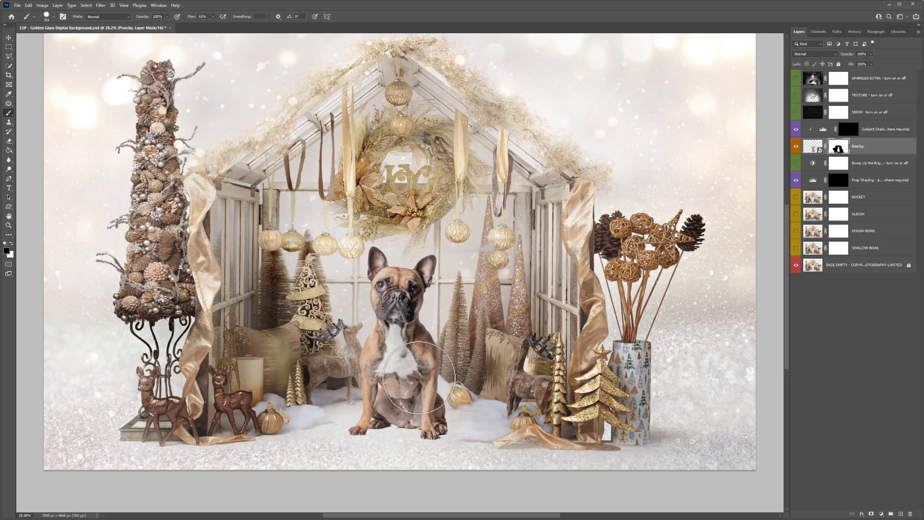
Paint the original floor shadow back around the dog's feet on the mask with a soft white brush at 0% hardness and reduced flow
key("z")
left_click(405, 314)
left_click_drag(406, 313, 413, 321)
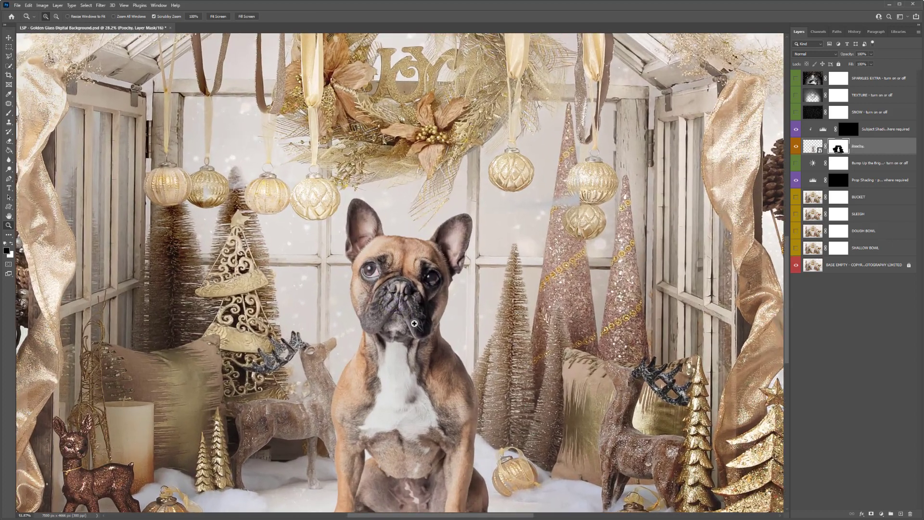
key("b")
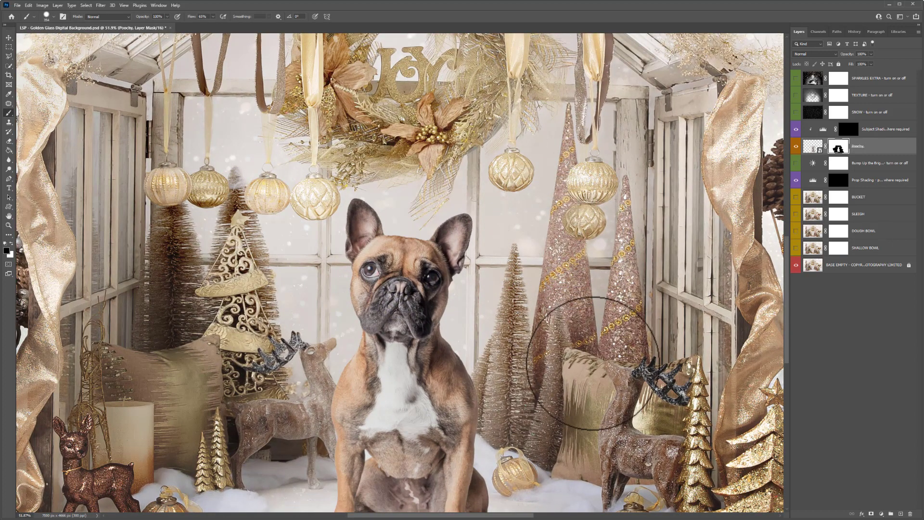
left_click_drag(547, 424, 586, 229)
key("x")
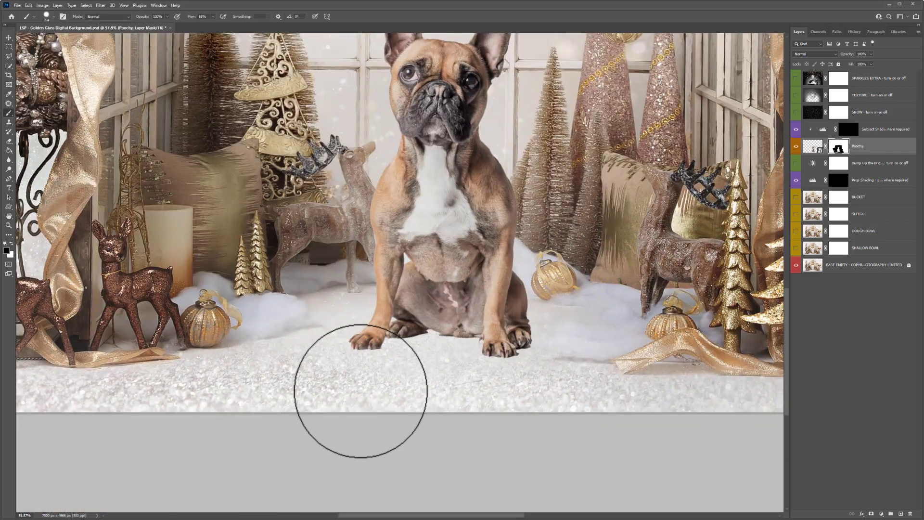
right_click(468, 336)
left_click_drag(502, 328, 501, 328)
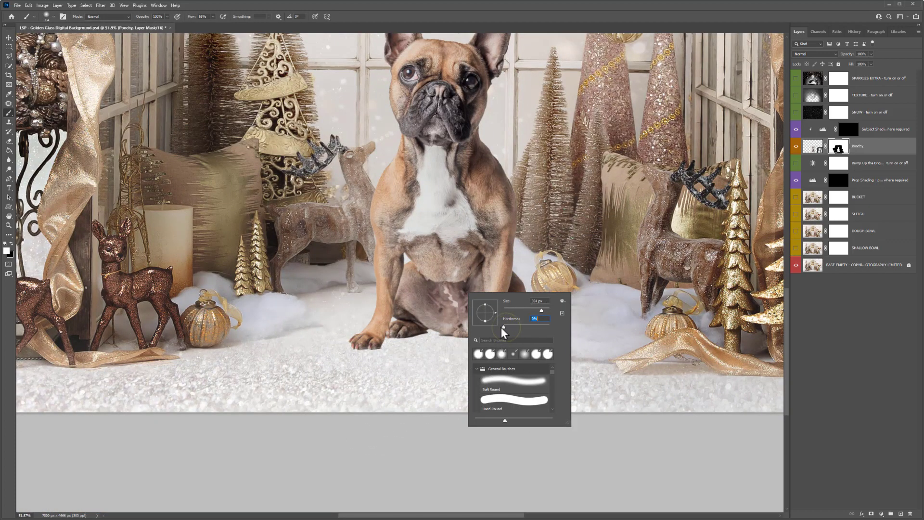
key("Return")
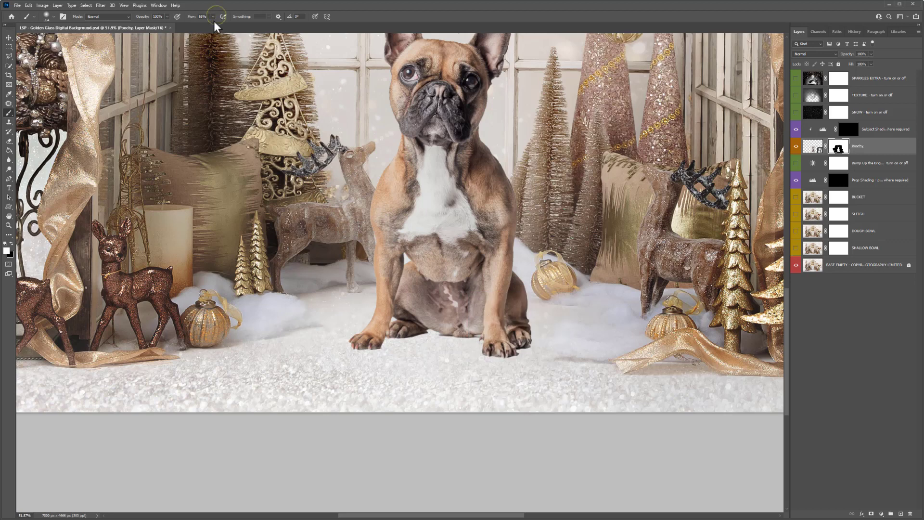
left_click_drag(200, 22, 201, 25)
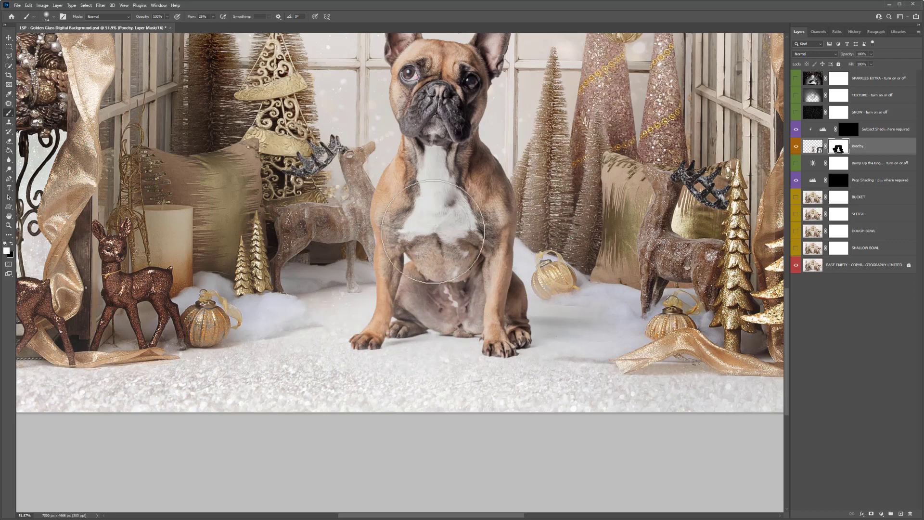
Reduce the brush size and touch up the dog's mask along the edge of its body beside the glitter reindeer
right_click(457, 249)
left_click_drag(518, 265, 488, 259)
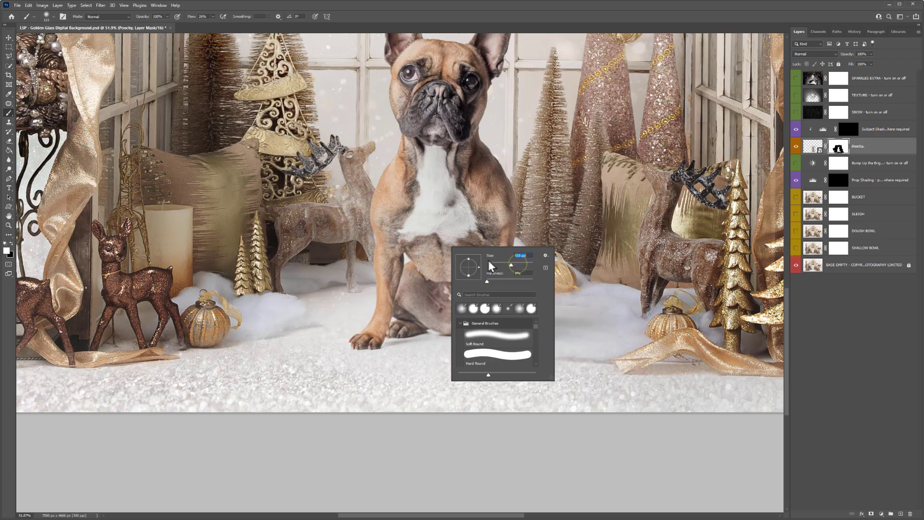
left_click(374, 235)
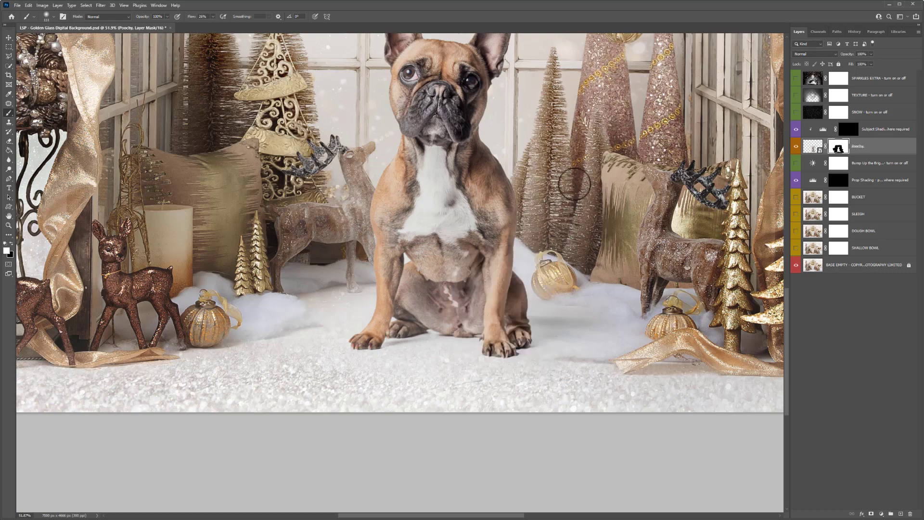
key("z")
left_click(573, 187, "alt")
left_click(553, 202, "alt")
left_click(552, 203, "alt")
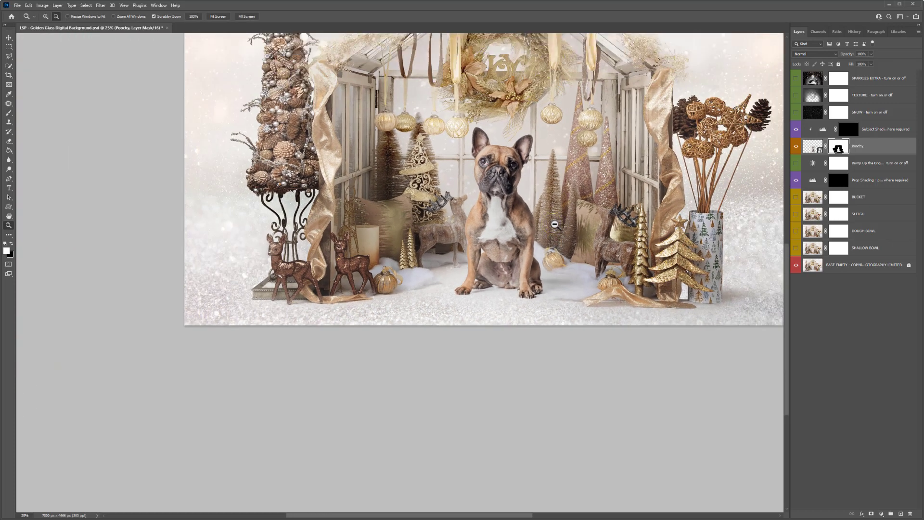
left_click_drag(521, 189, 541, 192)
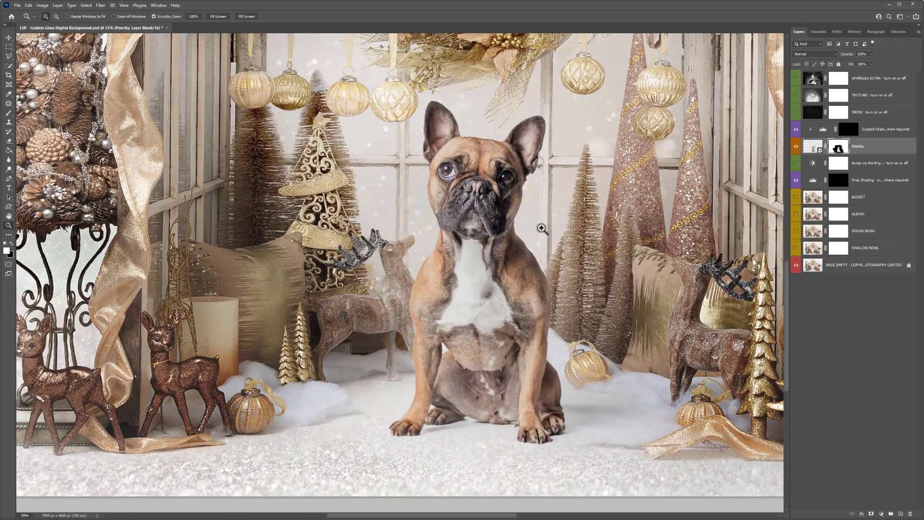
left_click(839, 149, "shift")
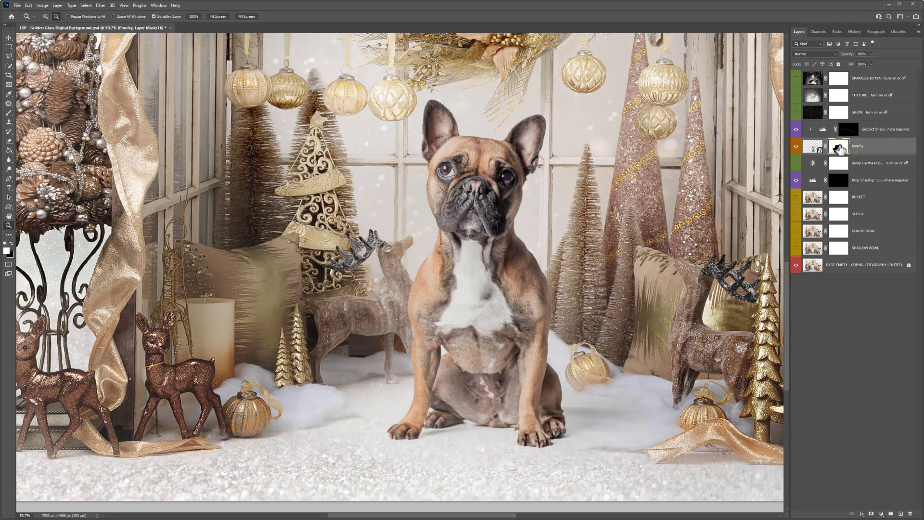
key("b")
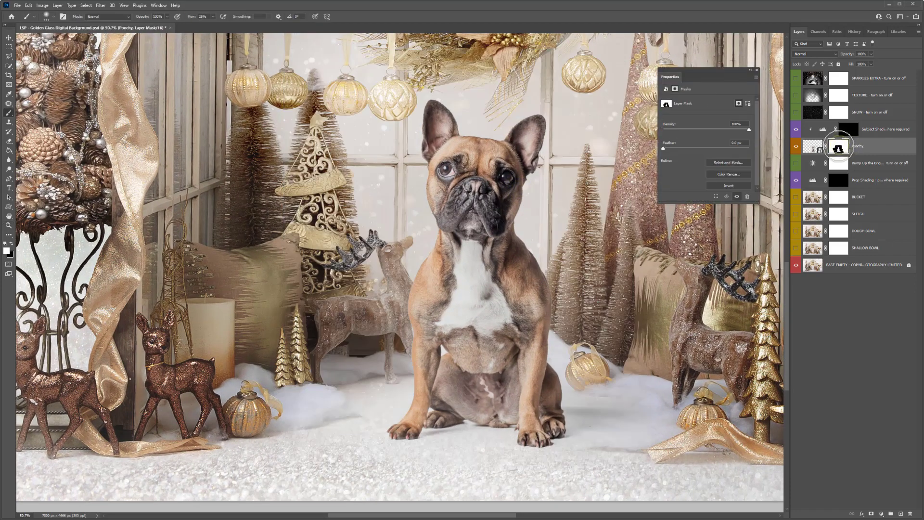
left_click(757, 72)
key("x")
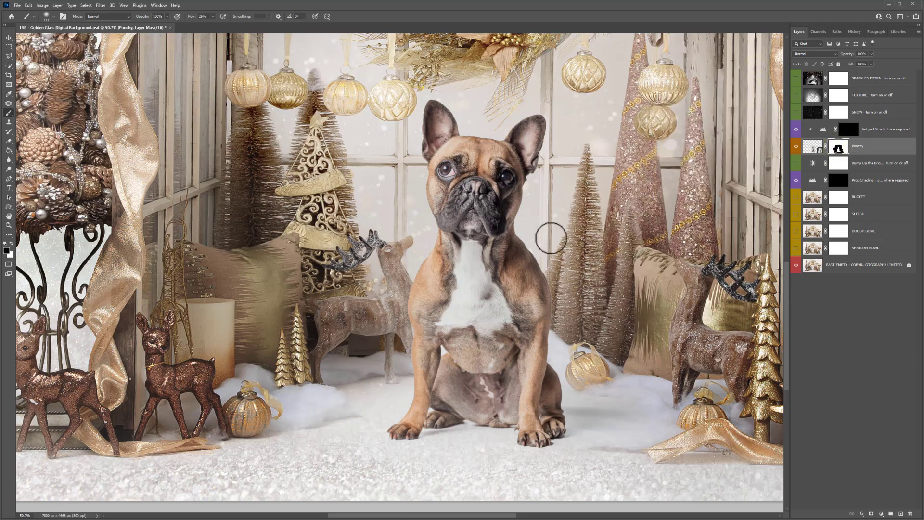
left_click_drag(485, 263, 478, 275)
key("x")
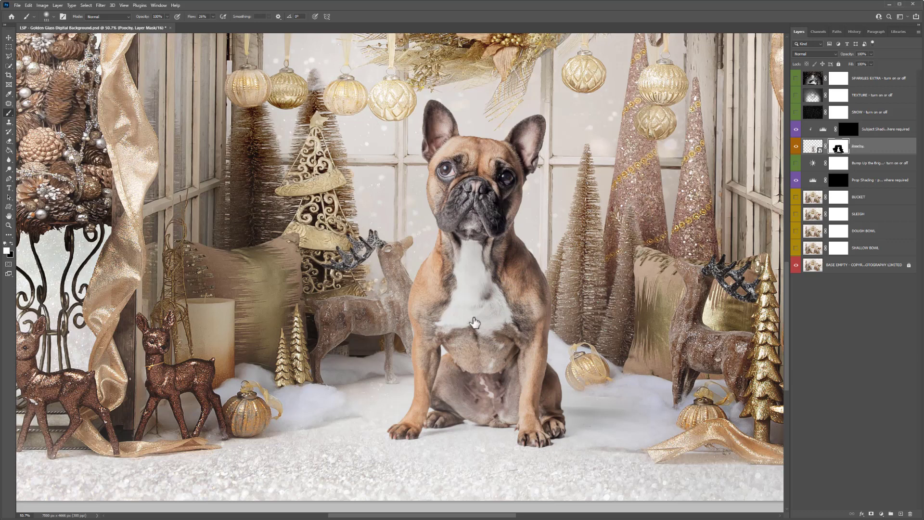
Darken the dog's lower body on the Subject Shading mask with a large white brush at 0% hardness and 19% flow
left_click(849, 130)
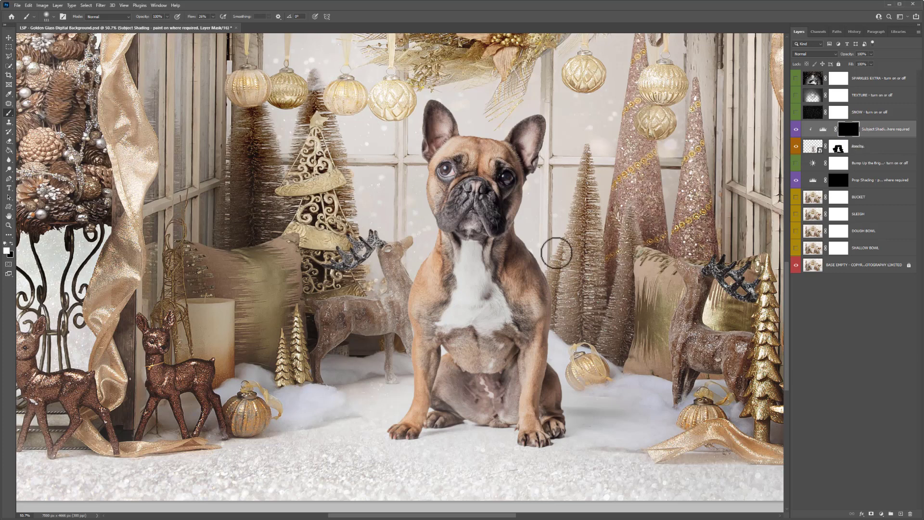
right_click(558, 252)
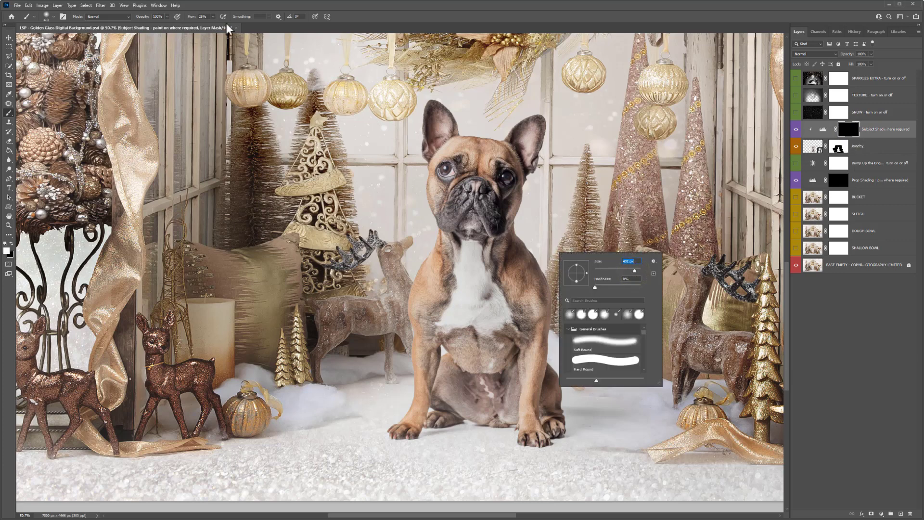
left_click(212, 17)
left_click_drag(215, 24, 211, 24)
left_click(549, 391)
mouse_move(552, 395)
left_mouse_down()
mouse_move(531, 392)
mouse_move(518, 356)
mouse_move(461, 367)
left_mouse_up()
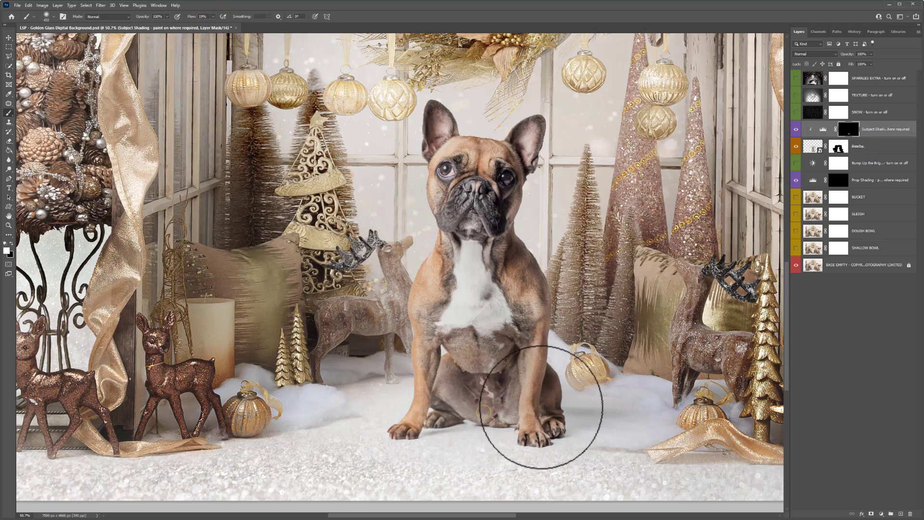
Try darkening the floor and snow beside the dog on the Prop Shading mask, and undo the strokes
left_click(838, 180)
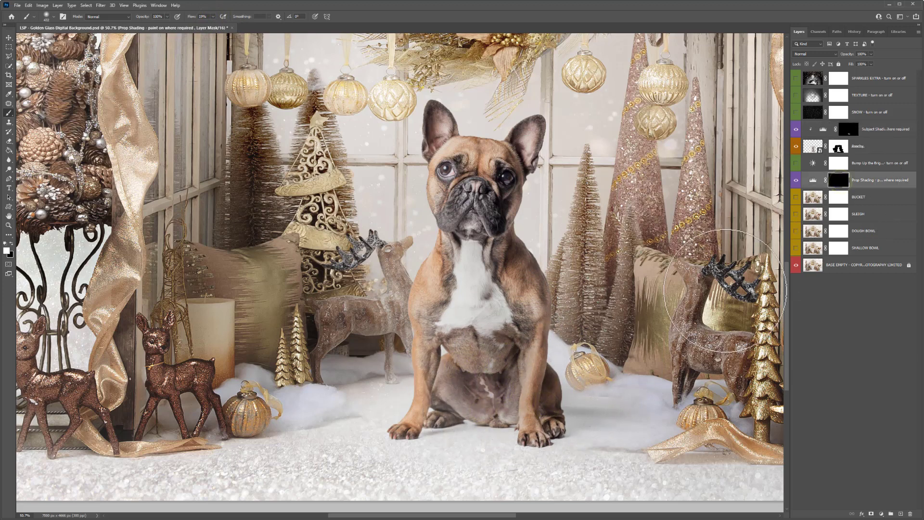
mouse_move(586, 422)
left_mouse_down()
mouse_move(647, 416)
mouse_move(601, 320)
mouse_move(628, 271)
mouse_move(625, 356)
mouse_move(632, 351)
mouse_move(657, 375)
left_mouse_up()
key("ctrl+z")
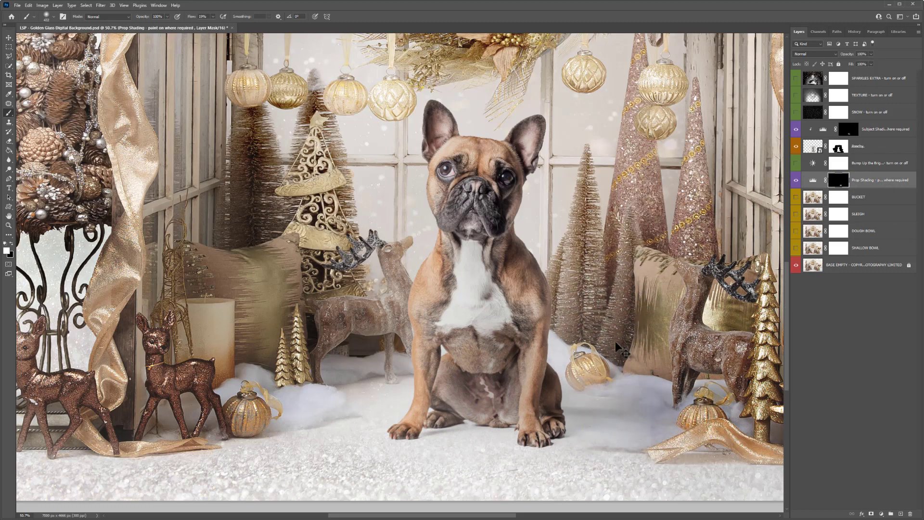
key("ctrl+z")
key("ctrl+z")
Compare the whole scene with and without the dog by toggling the dog layer's visibility
key("z")
left_click(615, 343, "alt")
left_click(615, 342, "alt")
left_click(616, 342, "alt")
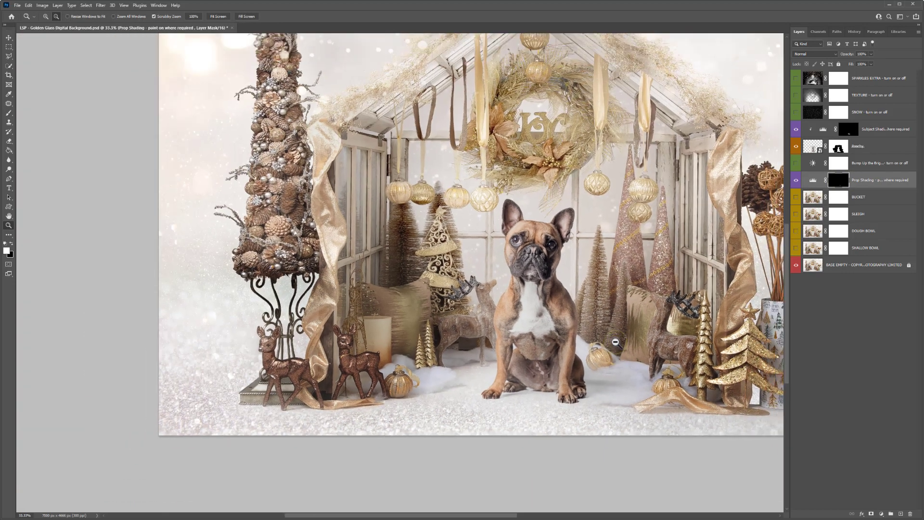
key("h")
left_click_drag(551, 333, 500, 343)
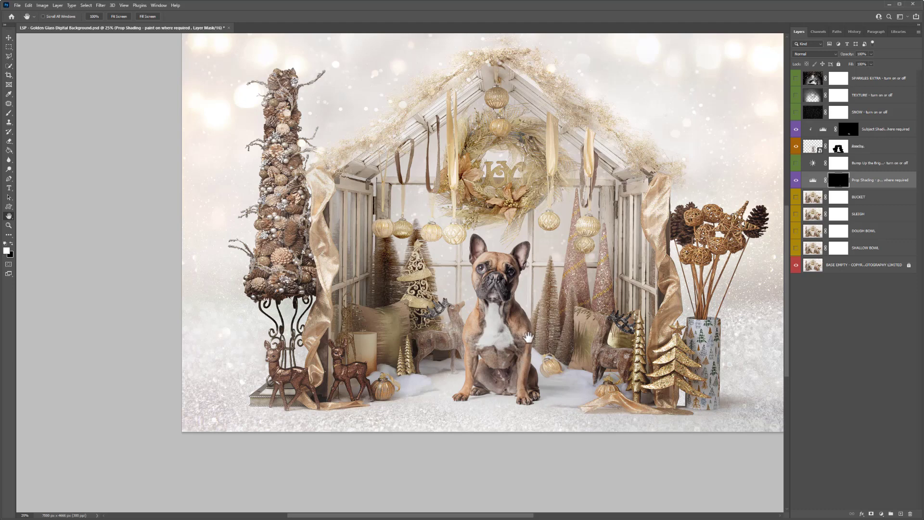
left_click(528, 310, "alt")
left_click_drag(524, 310, 508, 300)
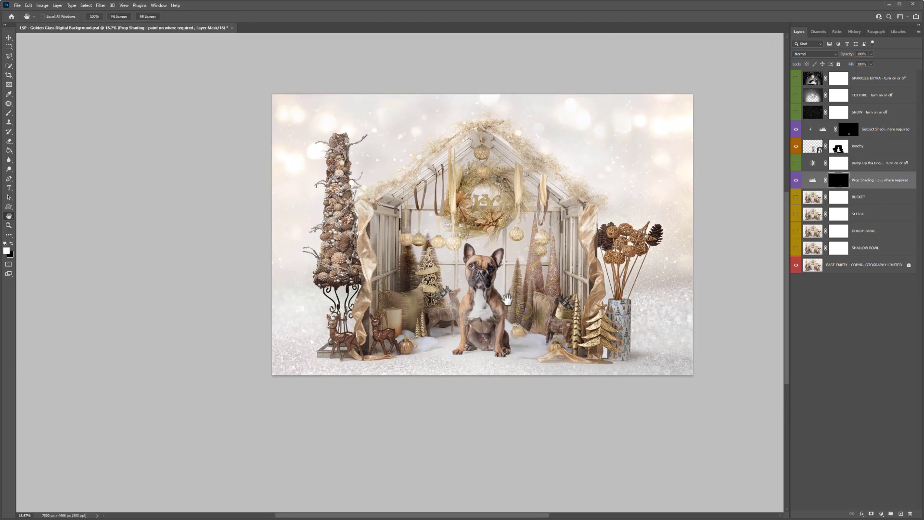
left_click(795, 146)
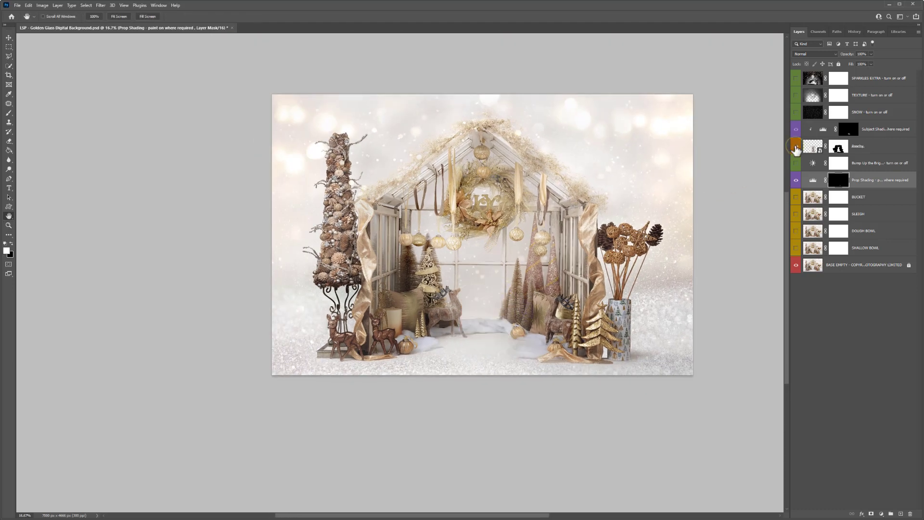
left_click(795, 147)
left_click(795, 146)
left_click(795, 147)
Examine the dog's head and edges up close and check how it sits in the full composite
left_click_drag(501, 280, 520, 298)
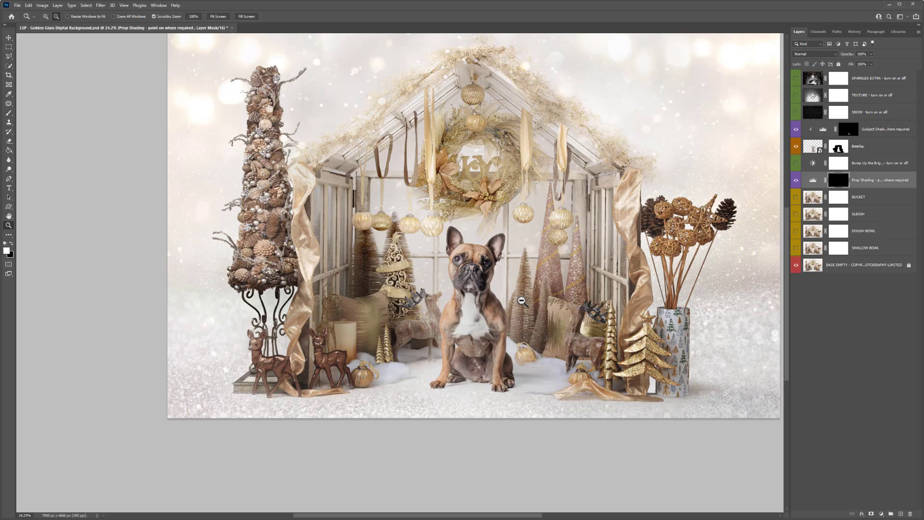
left_click_drag(522, 301, 511, 300)
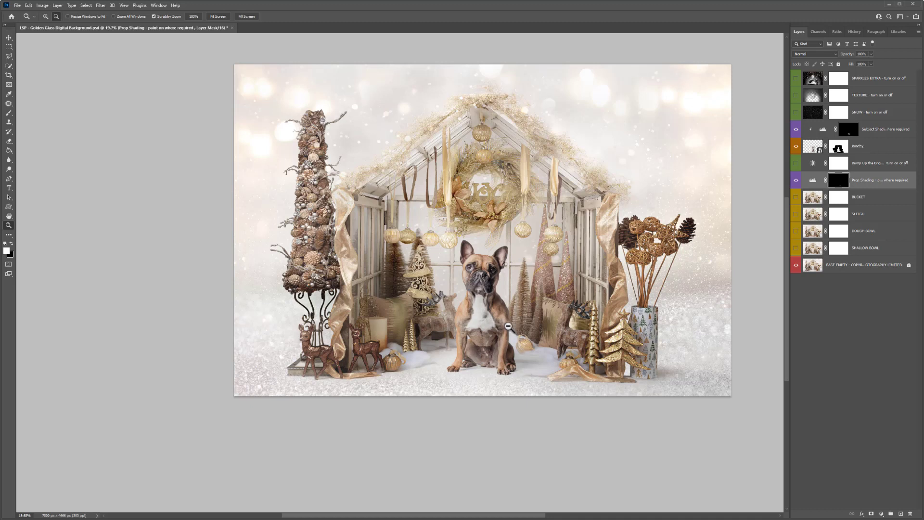
left_click_drag(473, 249, 529, 300)
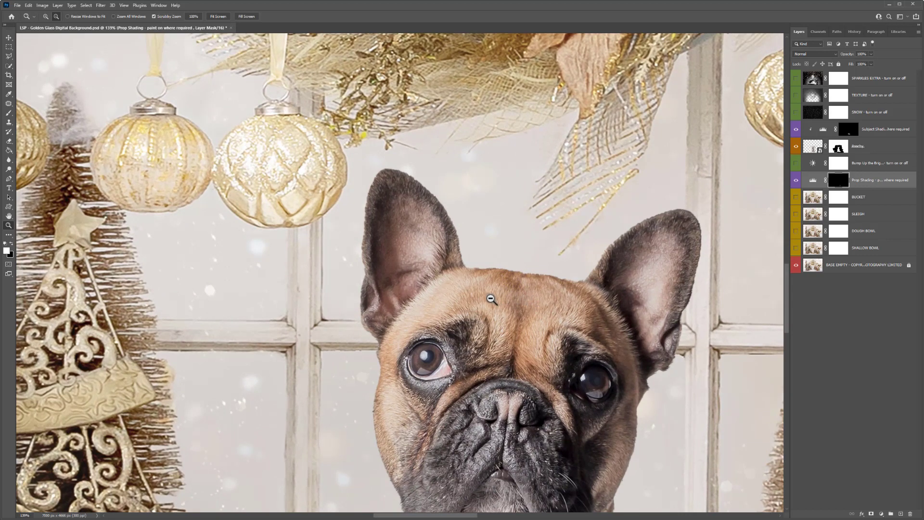
left_click(483, 293, "alt")
left_click_drag(528, 314, 505, 302)
key("space")
left_click_drag(537, 361, 479, 284)
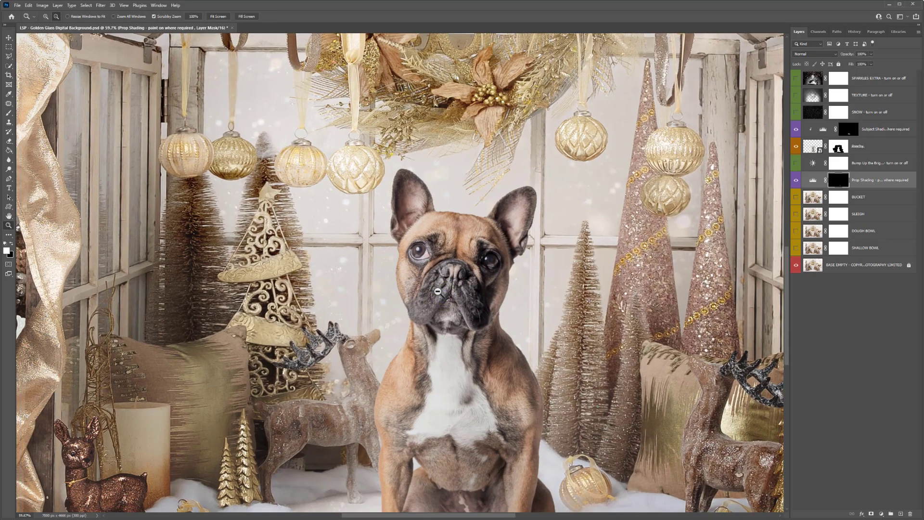
left_click(438, 293, "alt")
left_click(436, 291, "alt")
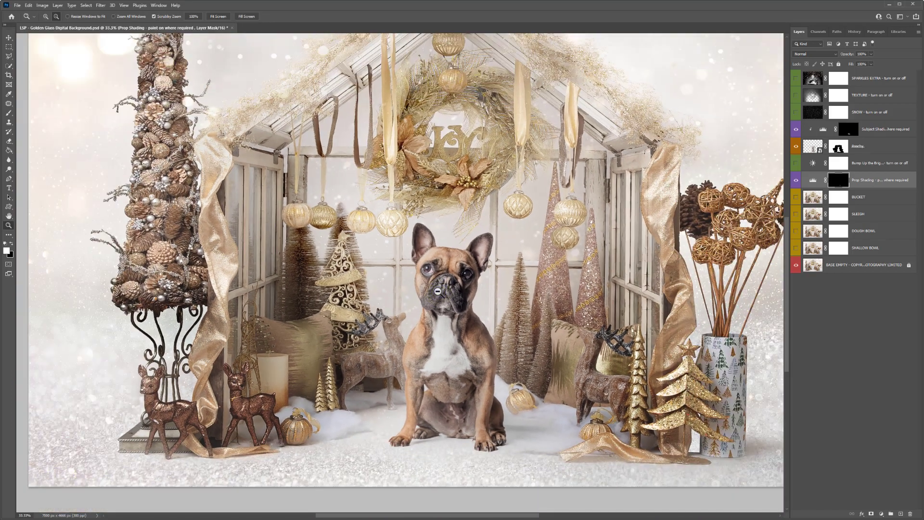
left_click_drag(457, 298, 469, 307)
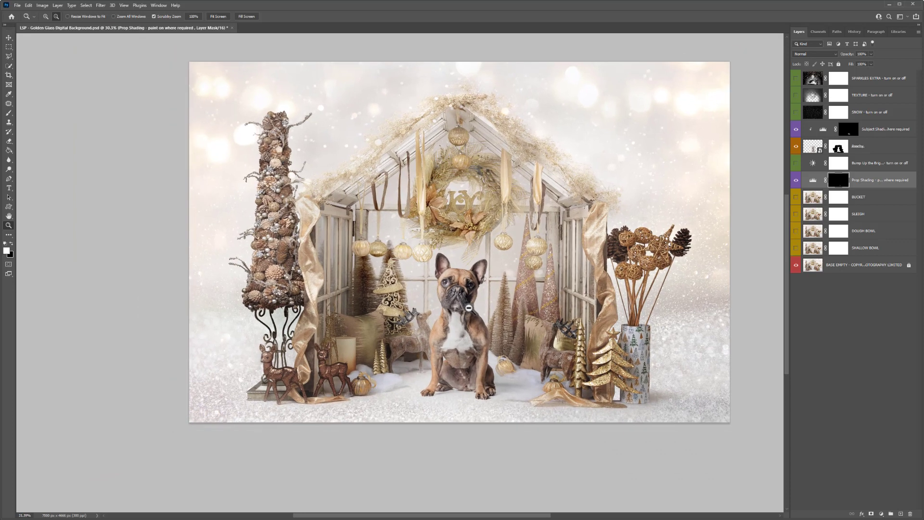
left_click_drag(509, 267, 484, 279)
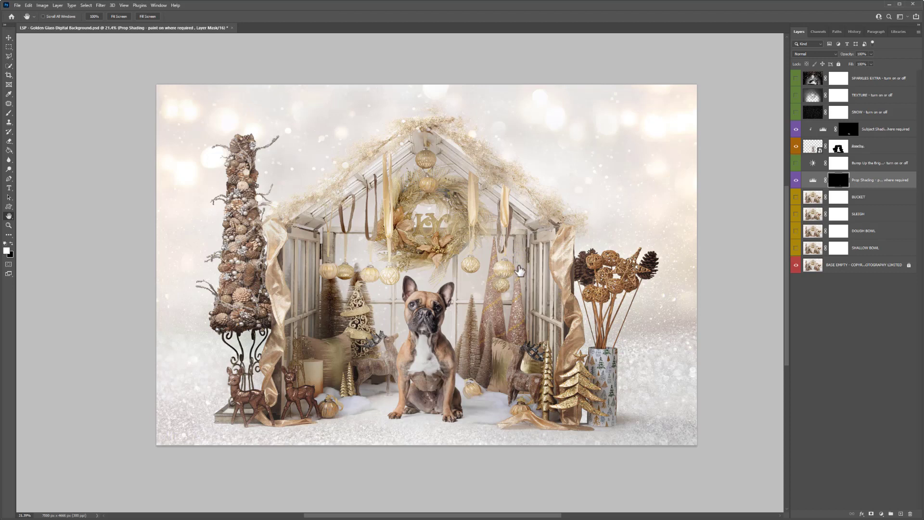
Preview the SLEIGH prop with the dog hidden, replace it with the DOUGH BOWL prop and show the dog again
left_click(795, 147)
left_click(796, 214)
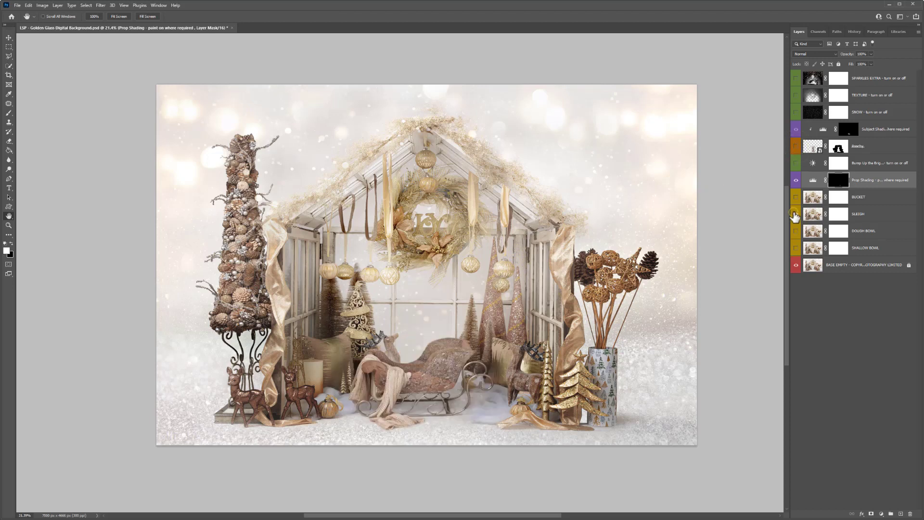
left_click(795, 215)
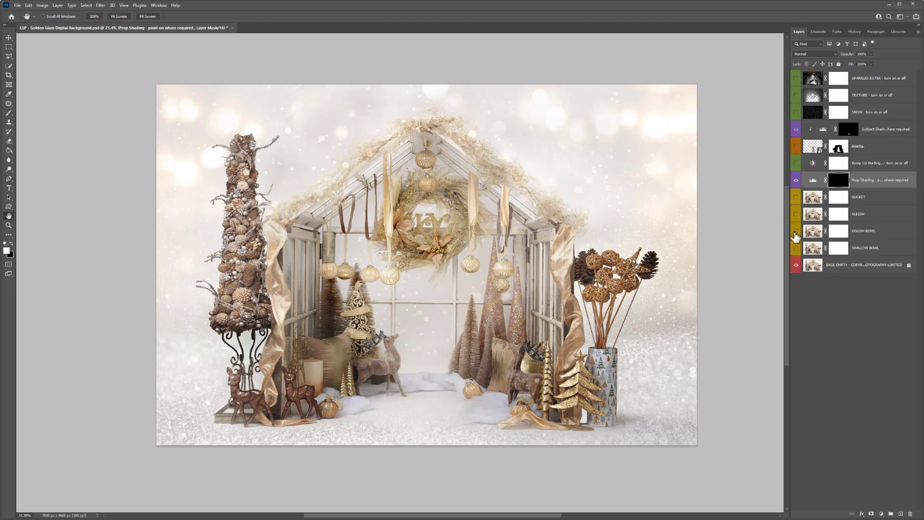
left_click(795, 231)
left_click(795, 146)
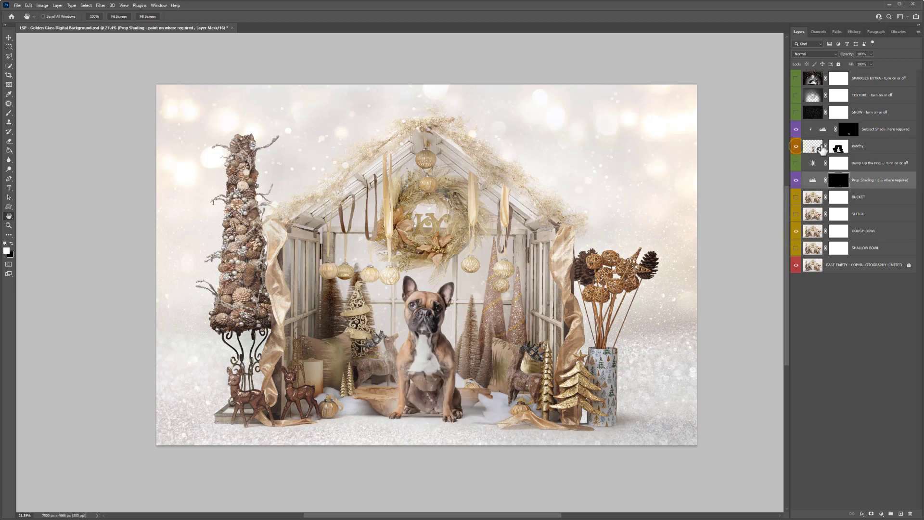
Move the dog layer slightly upward with Free Transform to seat the dog within the dough bowl
left_click(874, 147)
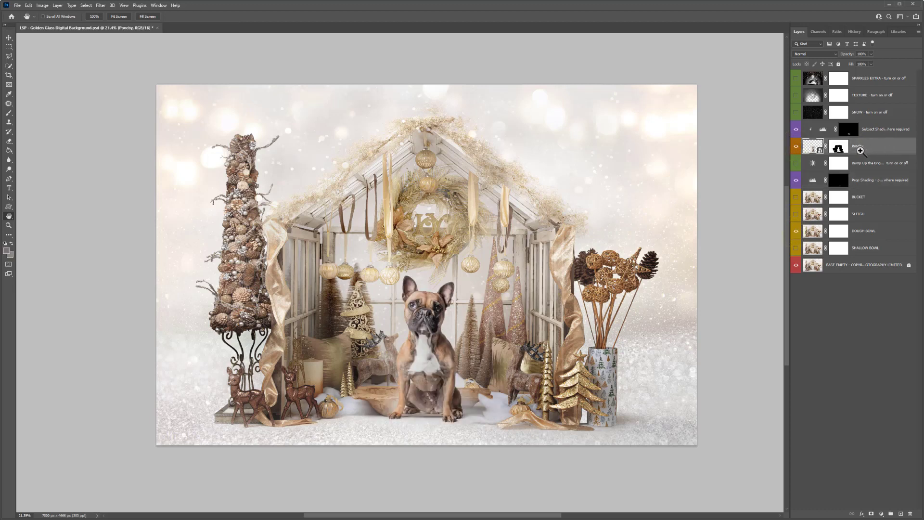
key("ctrl+t")
left_click_drag(461, 395, 739, 208)
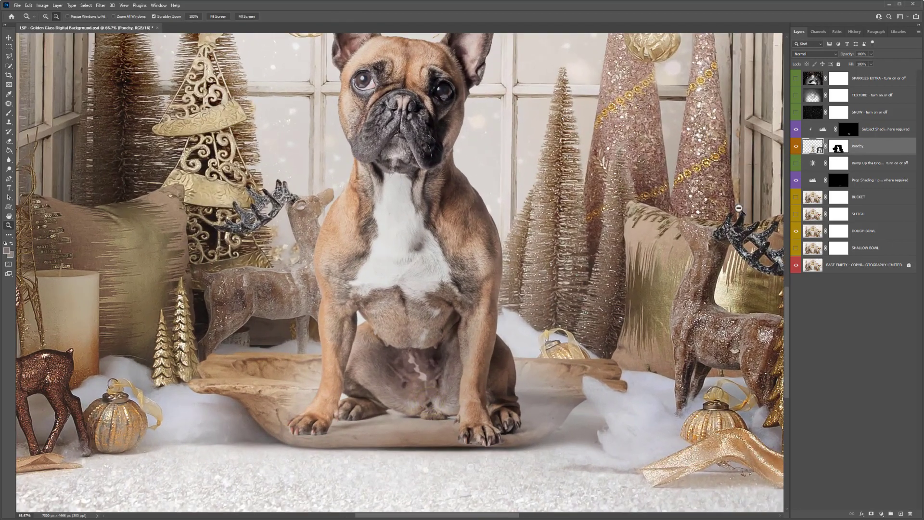
Hide the dog's rear paw in front of the bowl by painting black on its mask with a smaller, 80% hardness brush
left_click(838, 147)
key("b")
right_click(460, 347)
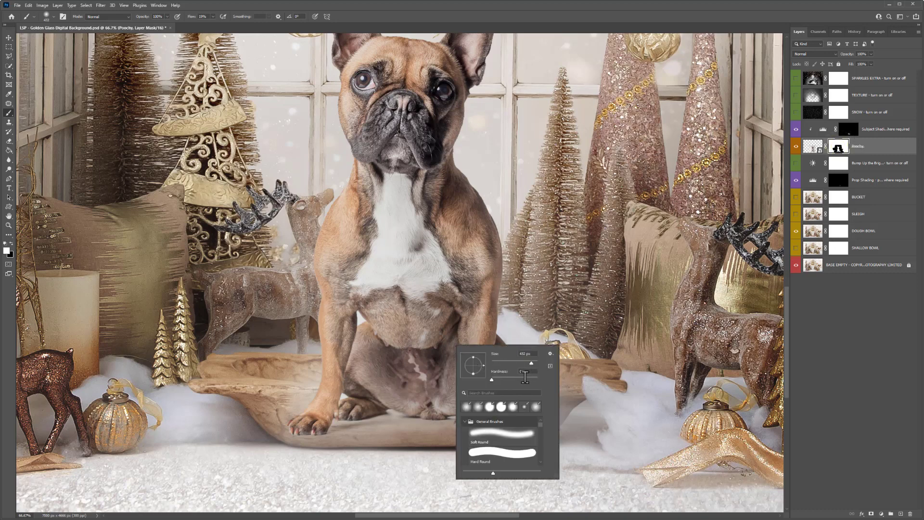
left_click_drag(524, 361, 518, 362)
left_click(835, 151)
key("z")
left_click(406, 425)
key("b")
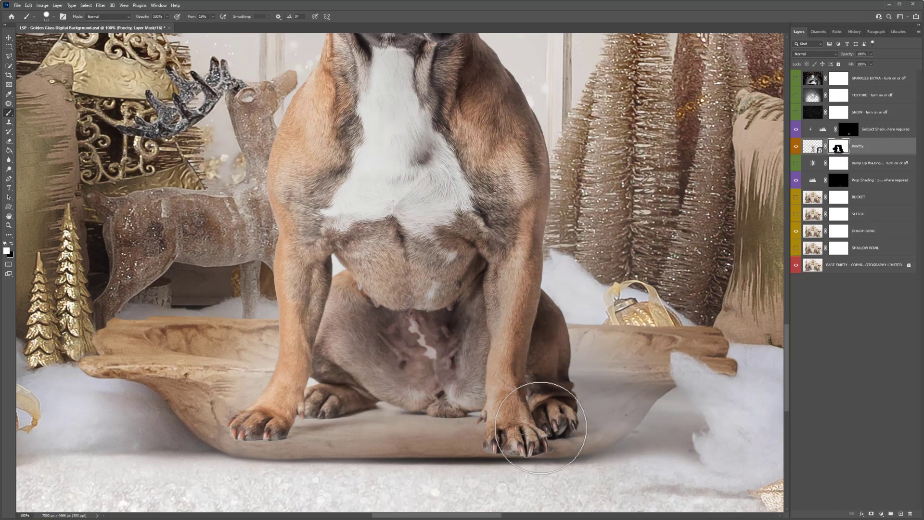
key("x")
mouse_move(566, 409)
left_mouse_down()
mouse_move(530, 419)
mouse_move(557, 401)
mouse_move(541, 382)
left_mouse_up()
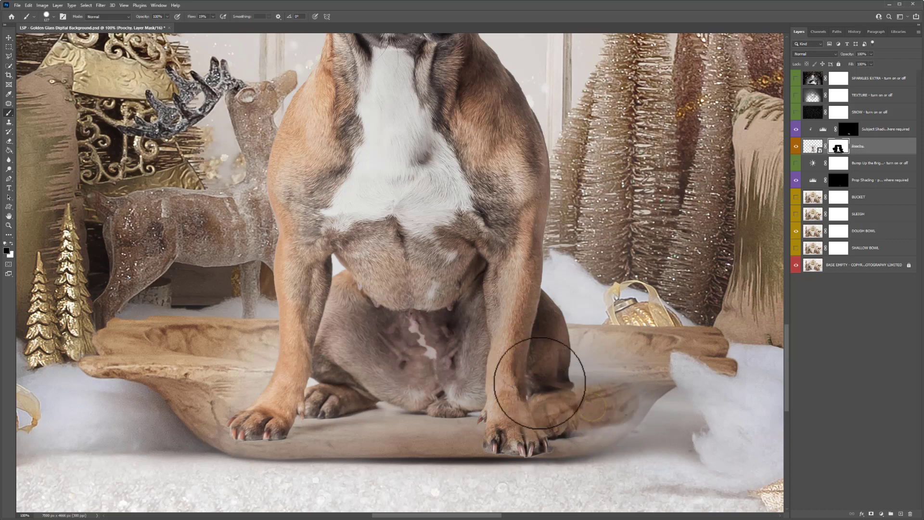
Raise the brush flow and mask out the dog's paws and floor shadow covering the front of the dough bowl
left_click(212, 17)
left_click_drag(220, 24, 231, 25)
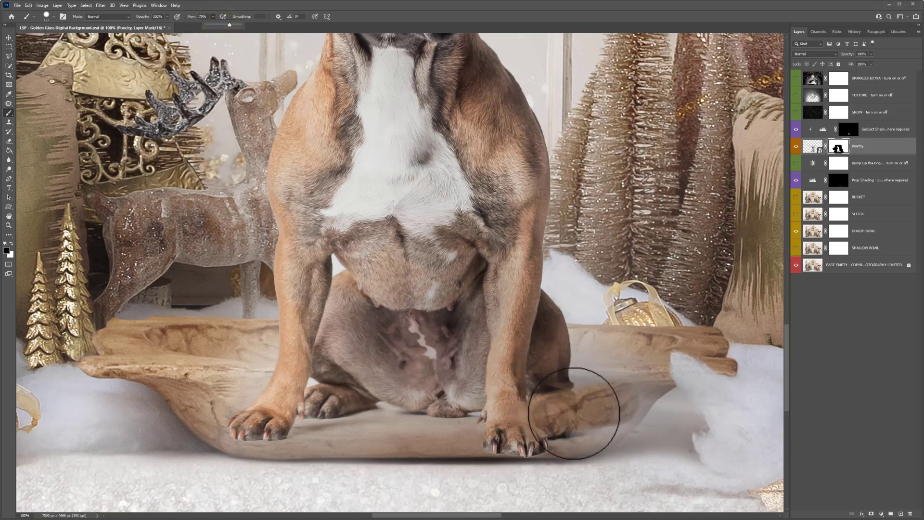
mouse_move(573, 412)
left_mouse_down()
mouse_move(474, 435)
mouse_move(641, 406)
mouse_move(584, 400)
mouse_move(594, 396)
mouse_move(739, 383)
mouse_move(684, 421)
mouse_move(630, 480)
mouse_move(733, 460)
mouse_move(507, 480)
mouse_move(630, 404)
mouse_move(247, 388)
mouse_move(590, 386)
mouse_move(553, 444)
left_mouse_up()
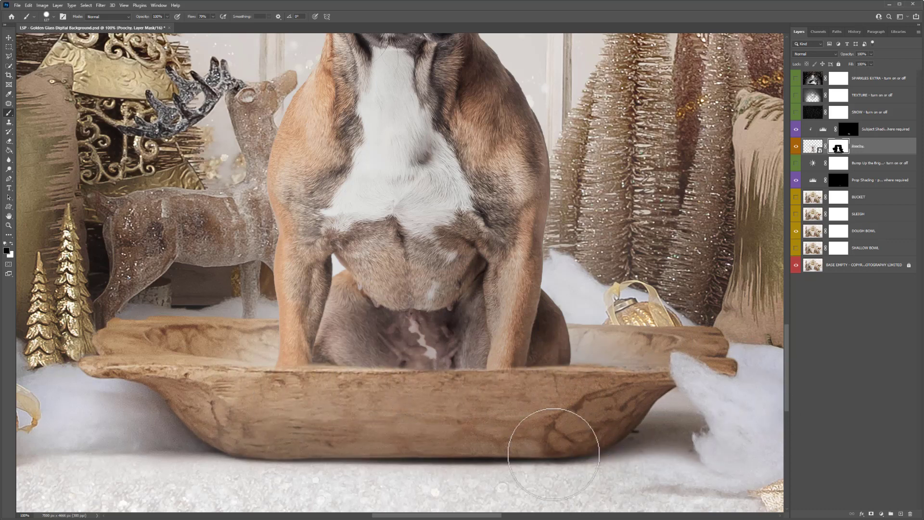
Refine the dog's mask along the bowl's front rim, restoring the lower front leg and haunch on one side with a 91 px brush
key("x")
mouse_move(291, 389)
left_mouse_down()
mouse_move(658, 381)
mouse_move(475, 407)
mouse_move(560, 335)
left_mouse_up()
right_click(550, 341)
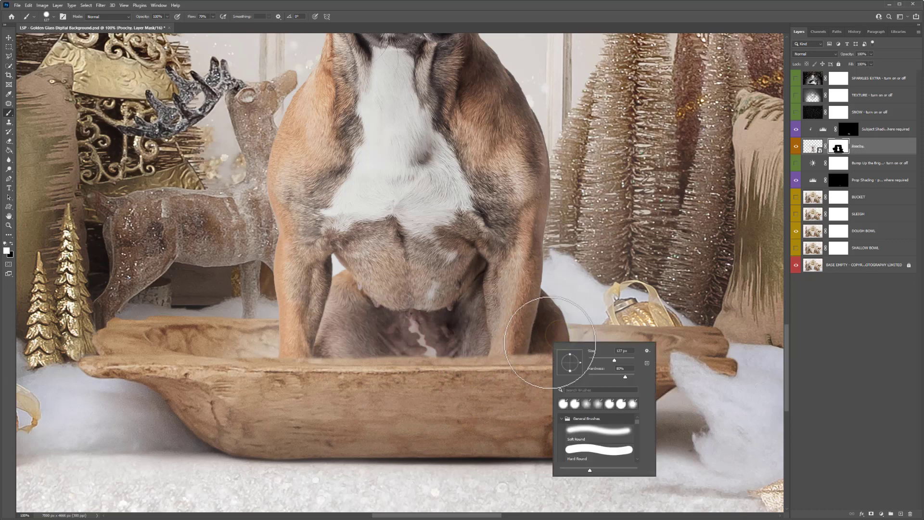
left_click(603, 360)
left_click(493, 341)
right_click(498, 354)
left_click(560, 371)
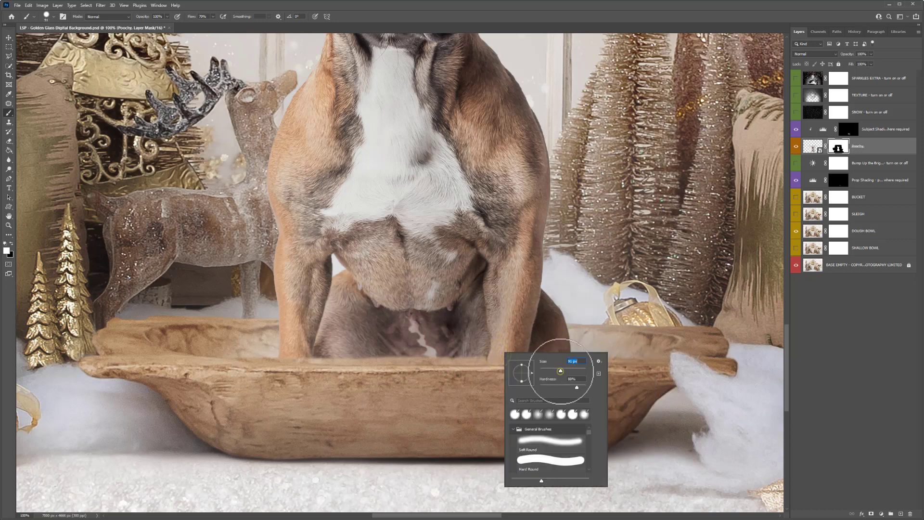
left_click(12, 244)
left_click(12, 244)
mouse_move(497, 346)
left_mouse_down()
mouse_move(515, 330)
mouse_move(532, 348)
mouse_move(548, 347)
mouse_move(550, 382)
mouse_move(541, 380)
mouse_move(563, 382)
left_mouse_up()
key("x")
key("x")
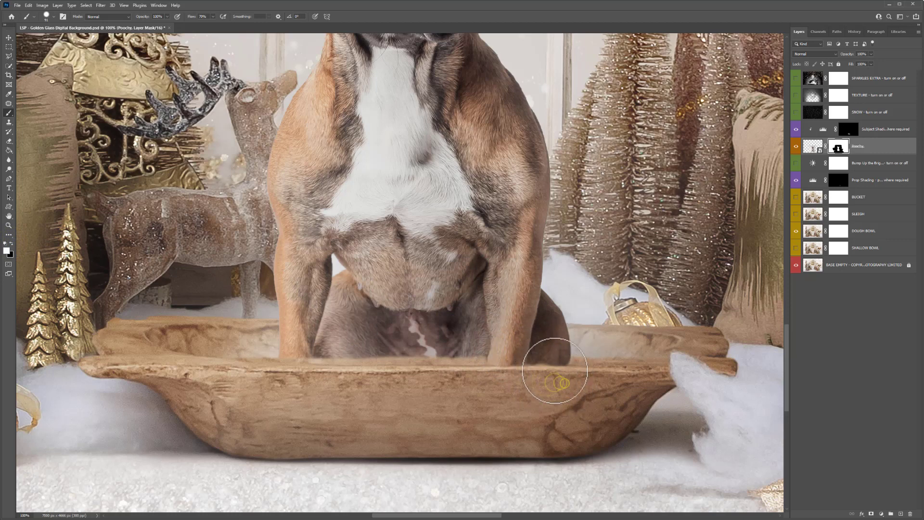
Restore the rest of the dog's lower body and other front leg down to the bowl's rim with a larger brush
mouse_move(543, 347)
left_mouse_down()
mouse_move(493, 343)
mouse_move(561, 360)
left_mouse_up()
right_click(488, 344)
left_click_drag(477, 337, 493, 342)
right_click(490, 341)
left_click_drag(572, 373, 579, 373)
mouse_move(467, 341)
left_mouse_down()
mouse_move(256, 349)
mouse_move(258, 325)
mouse_move(256, 335)
left_mouse_up()
key("x")
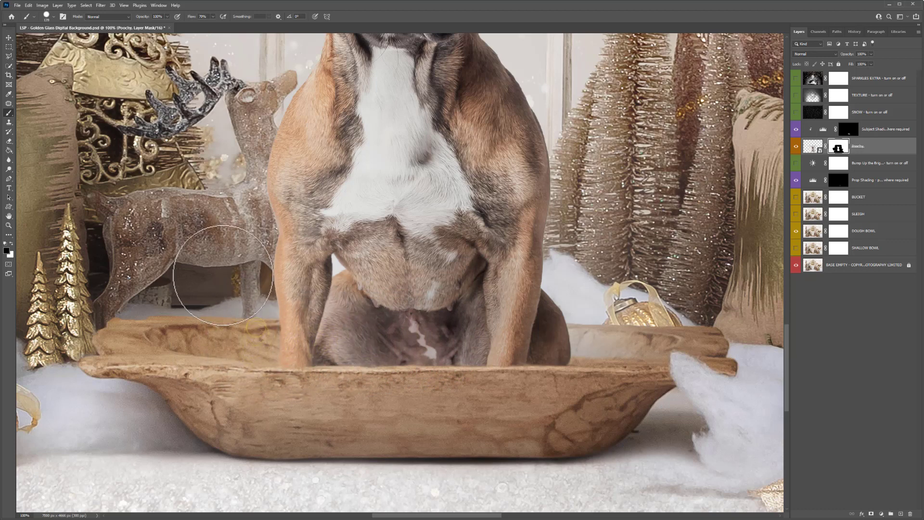
Touch up the dog's mask beside the front legs and along the bowl's rim, alternating black and white paint
left_click_drag(249, 299, 253, 318)
key("x")
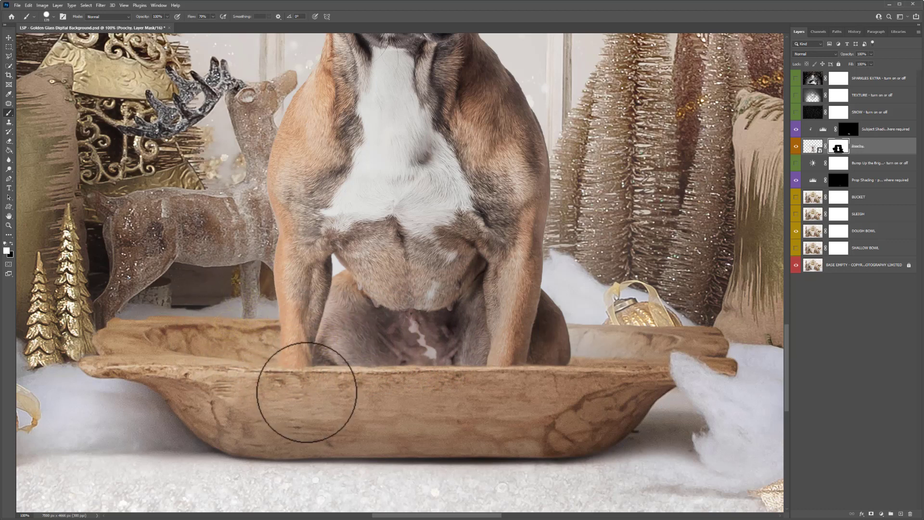
key("ctrl+space")
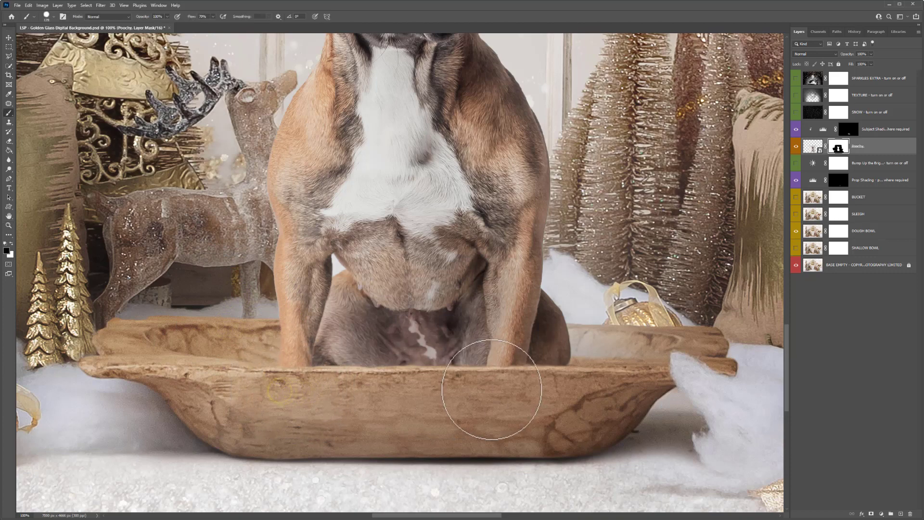
left_click(517, 390)
key("x")
left_click(493, 343)
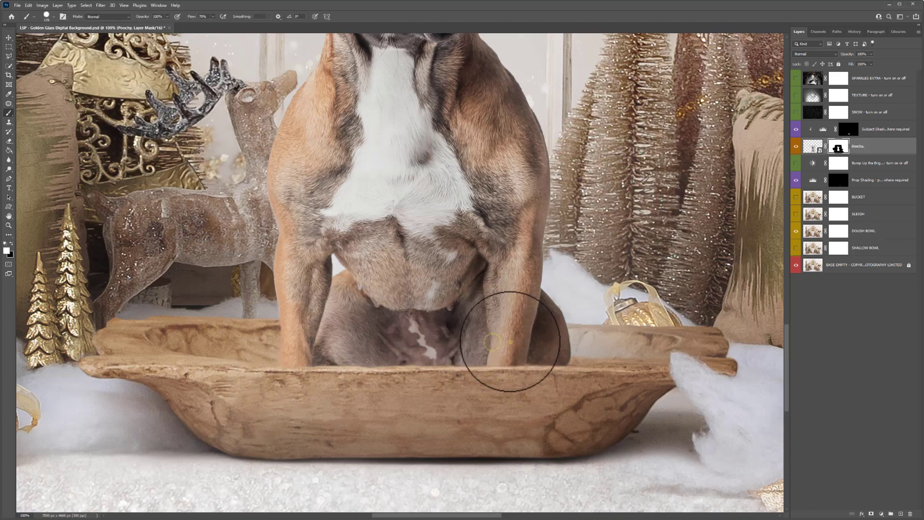
left_click(511, 341)
left_click(487, 328, "alt")
left_click(487, 327, "alt")
right_click(487, 328)
left_click(487, 327)
Paint light shading inside the bowl beside the dog on the Prop Shading mask with a 0% hardness brush at 17% flow
left_click(542, 331, "ctrl")
left_click(543, 331, "ctrl")
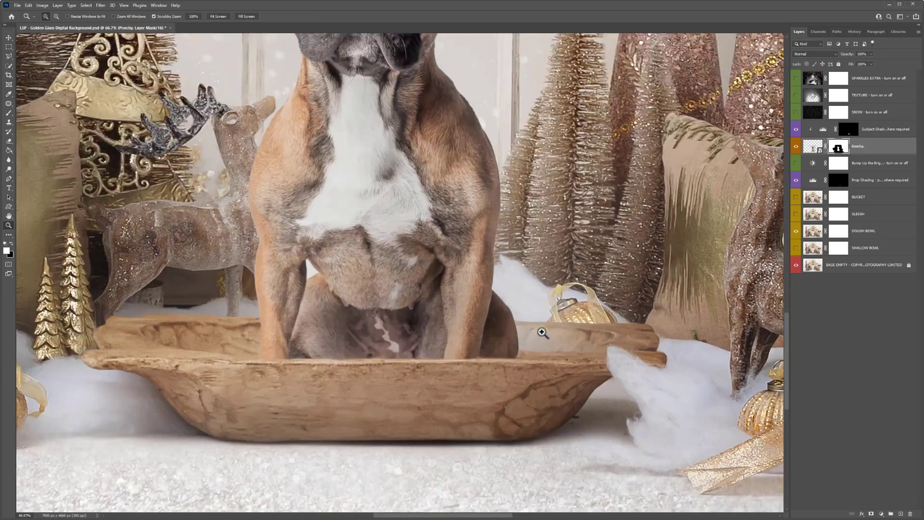
left_click(541, 332, "ctrl")
key("x")
mouse_move(542, 332)
left_mouse_down()
mouse_move(539, 369)
mouse_move(528, 289)
left_mouse_up()
scroll(536, 277, "down", 5)
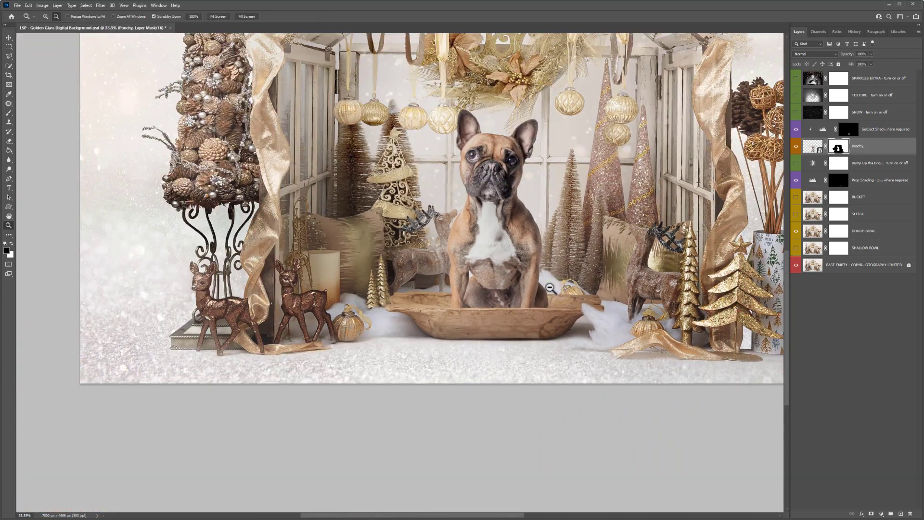
right_click(535, 277)
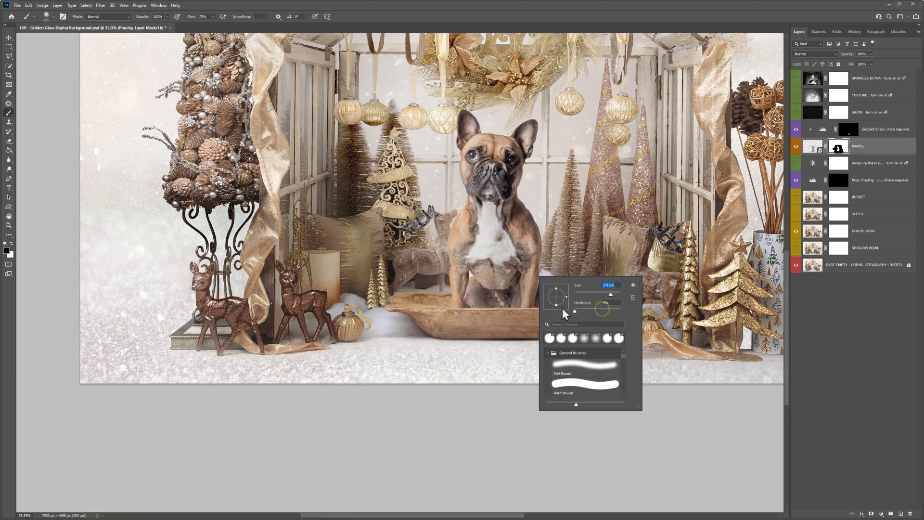
key("Tab")
left_click(838, 184)
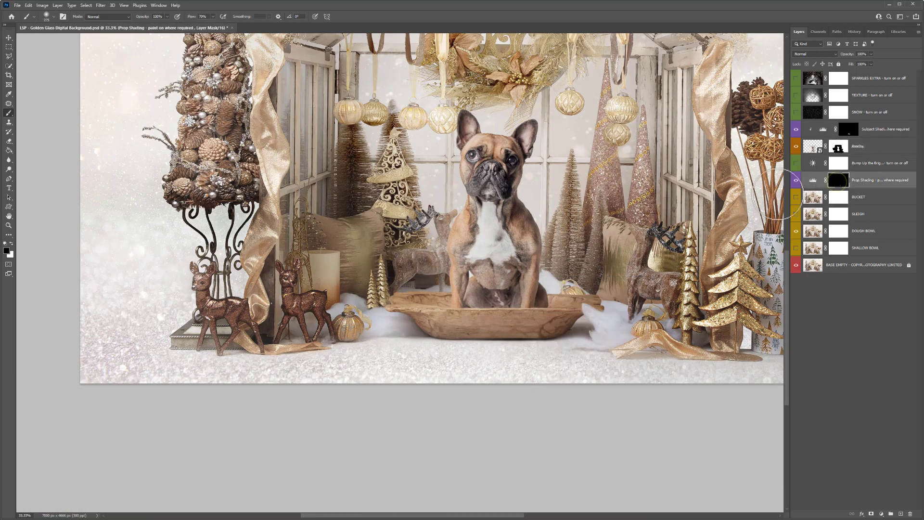
right_click(495, 250)
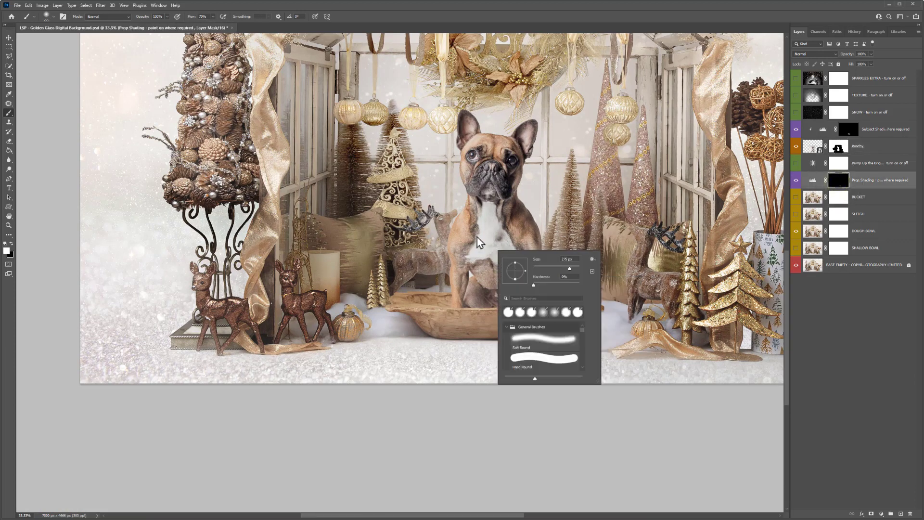
left_click(213, 18)
left_click(196, 26)
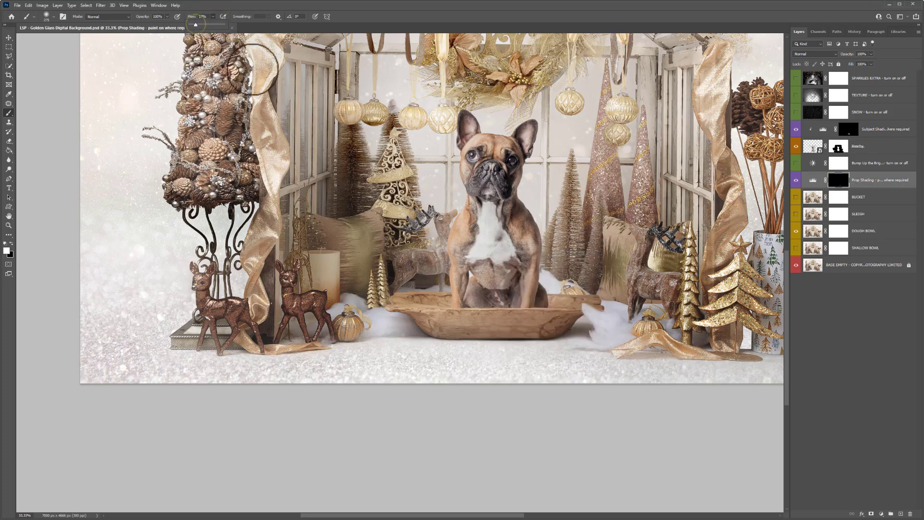
left_click(543, 302)
mouse_move(548, 305)
left_mouse_down()
mouse_move(560, 302)
mouse_move(541, 302)
mouse_move(555, 298)
left_mouse_up()
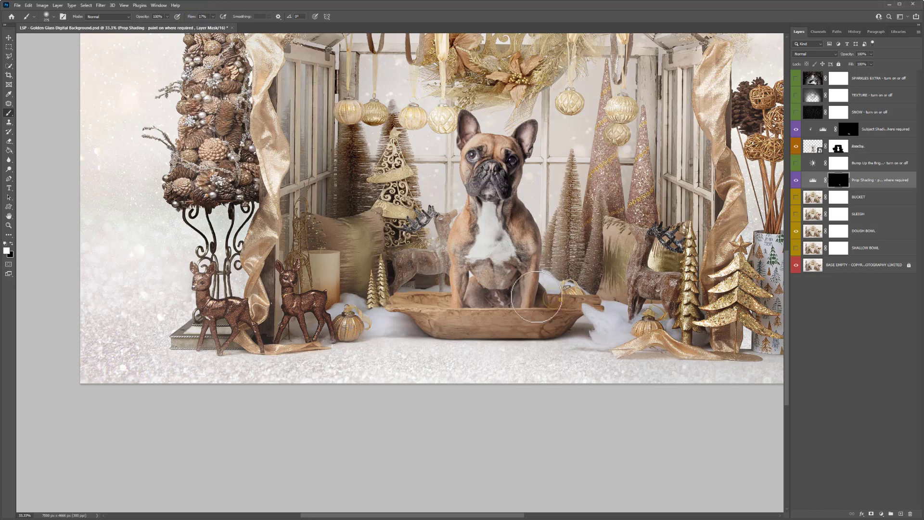
key("x")
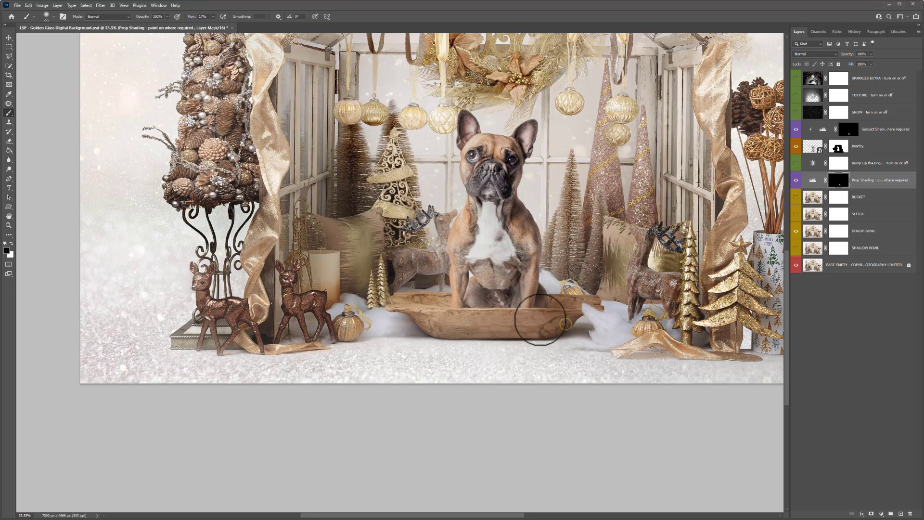
scroll(501, 275, "down", 1)
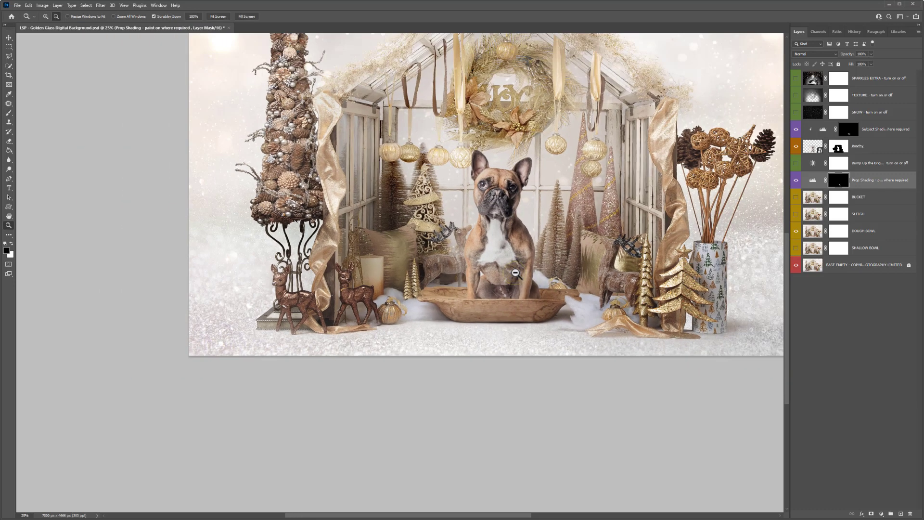
Paint white on the Subject Shading mask to darken the dog's lower body where it meets the bowl
left_click(851, 133)
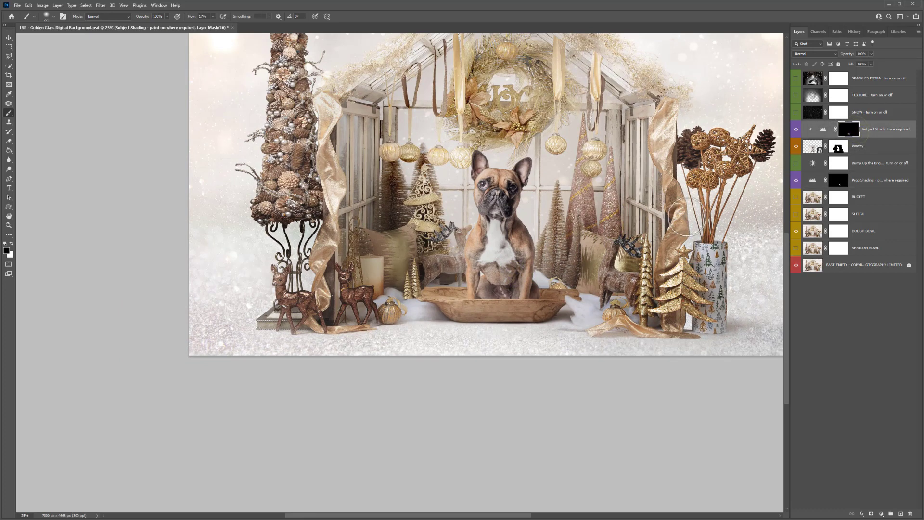
key("x")
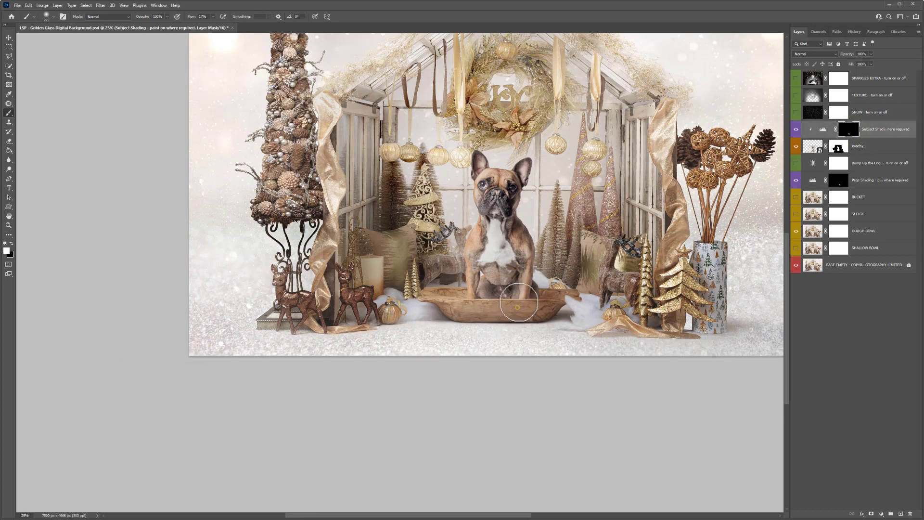
right_click(523, 298)
mouse_move(518, 300)
left_mouse_down()
mouse_move(480, 304)
mouse_move(522, 304)
mouse_move(470, 318)
mouse_move(476, 310)
mouse_move(449, 308)
mouse_move(527, 309)
left_mouse_up()
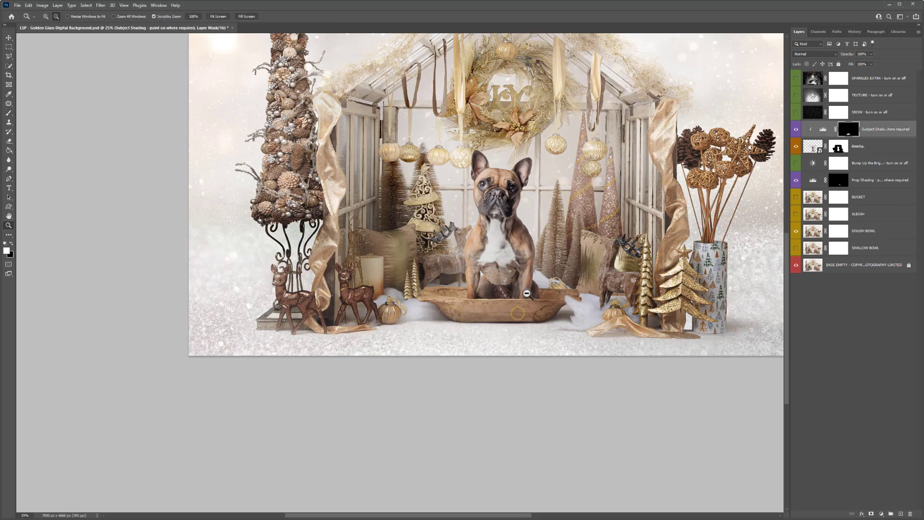
Lower the opacity of the Subject Shading layer to soften the shadow on the dog
left_click(528, 292, "alt")
left_click_drag(562, 255, 514, 265)
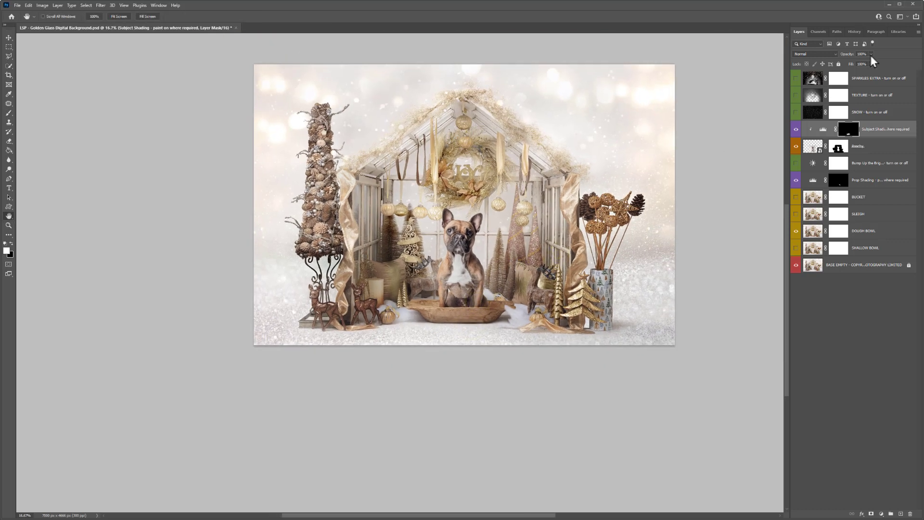
left_click_drag(837, 63, 854, 58)
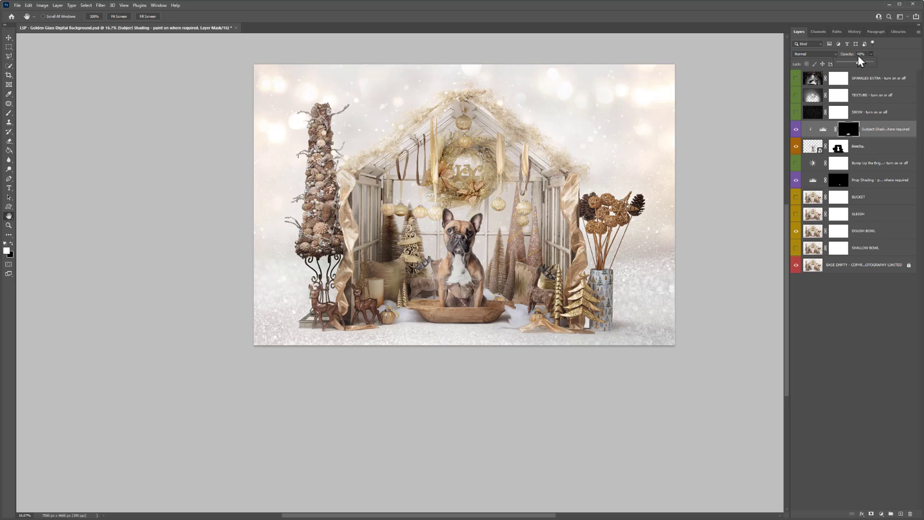
left_click(873, 134)
Select the DOUGH BOWL prop layer
left_click(814, 214)
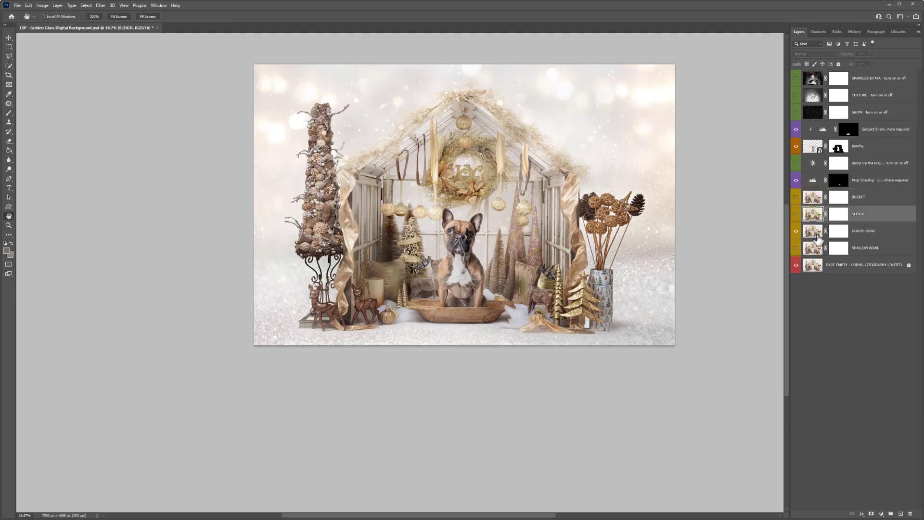
left_click(815, 231)
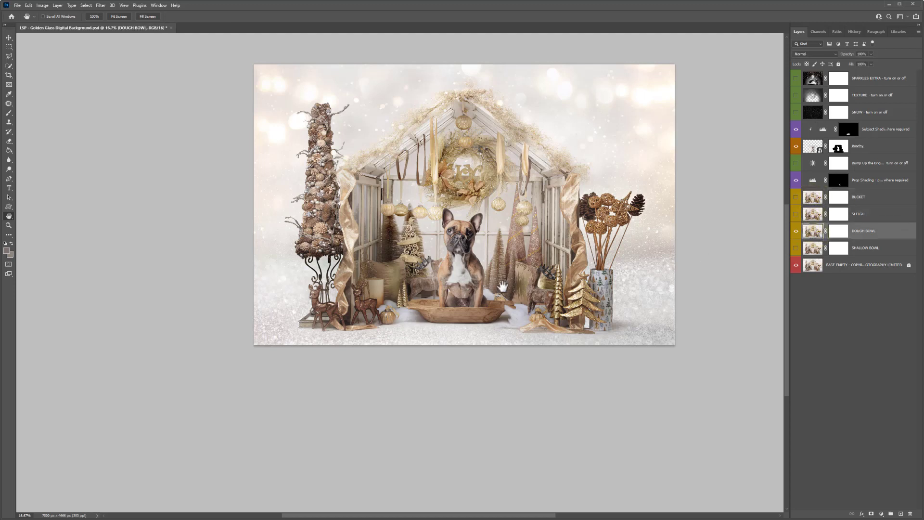